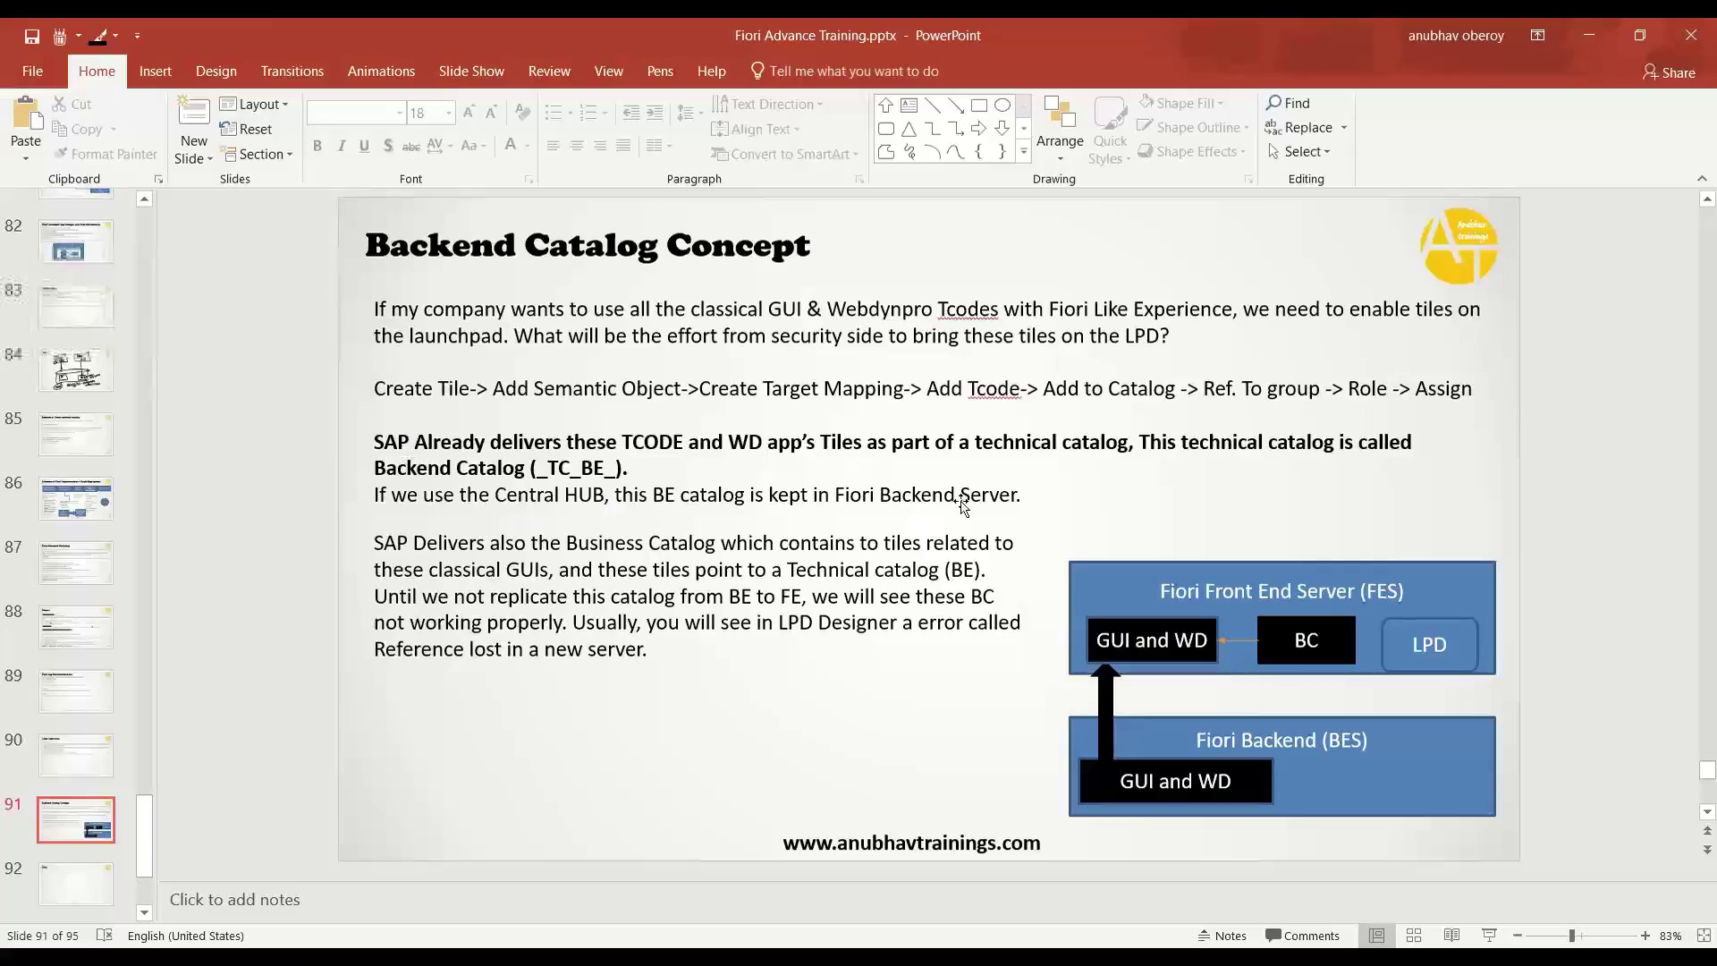
click(1463, 603)
click(1471, 735)
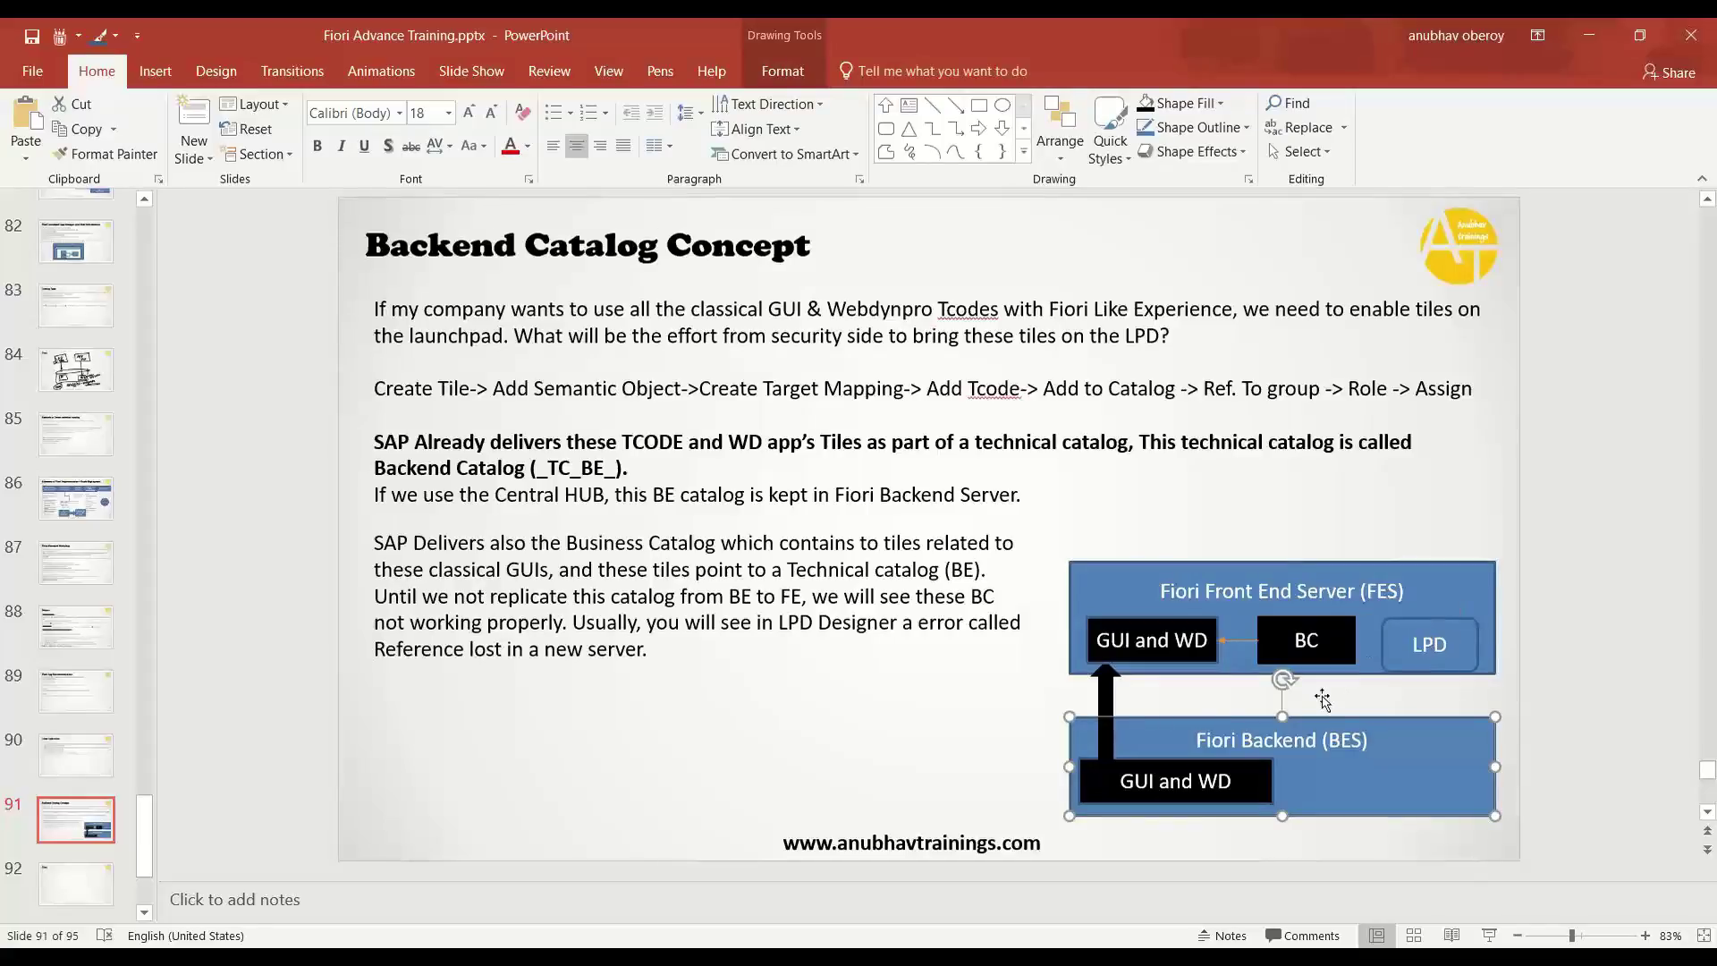
click(1250, 791)
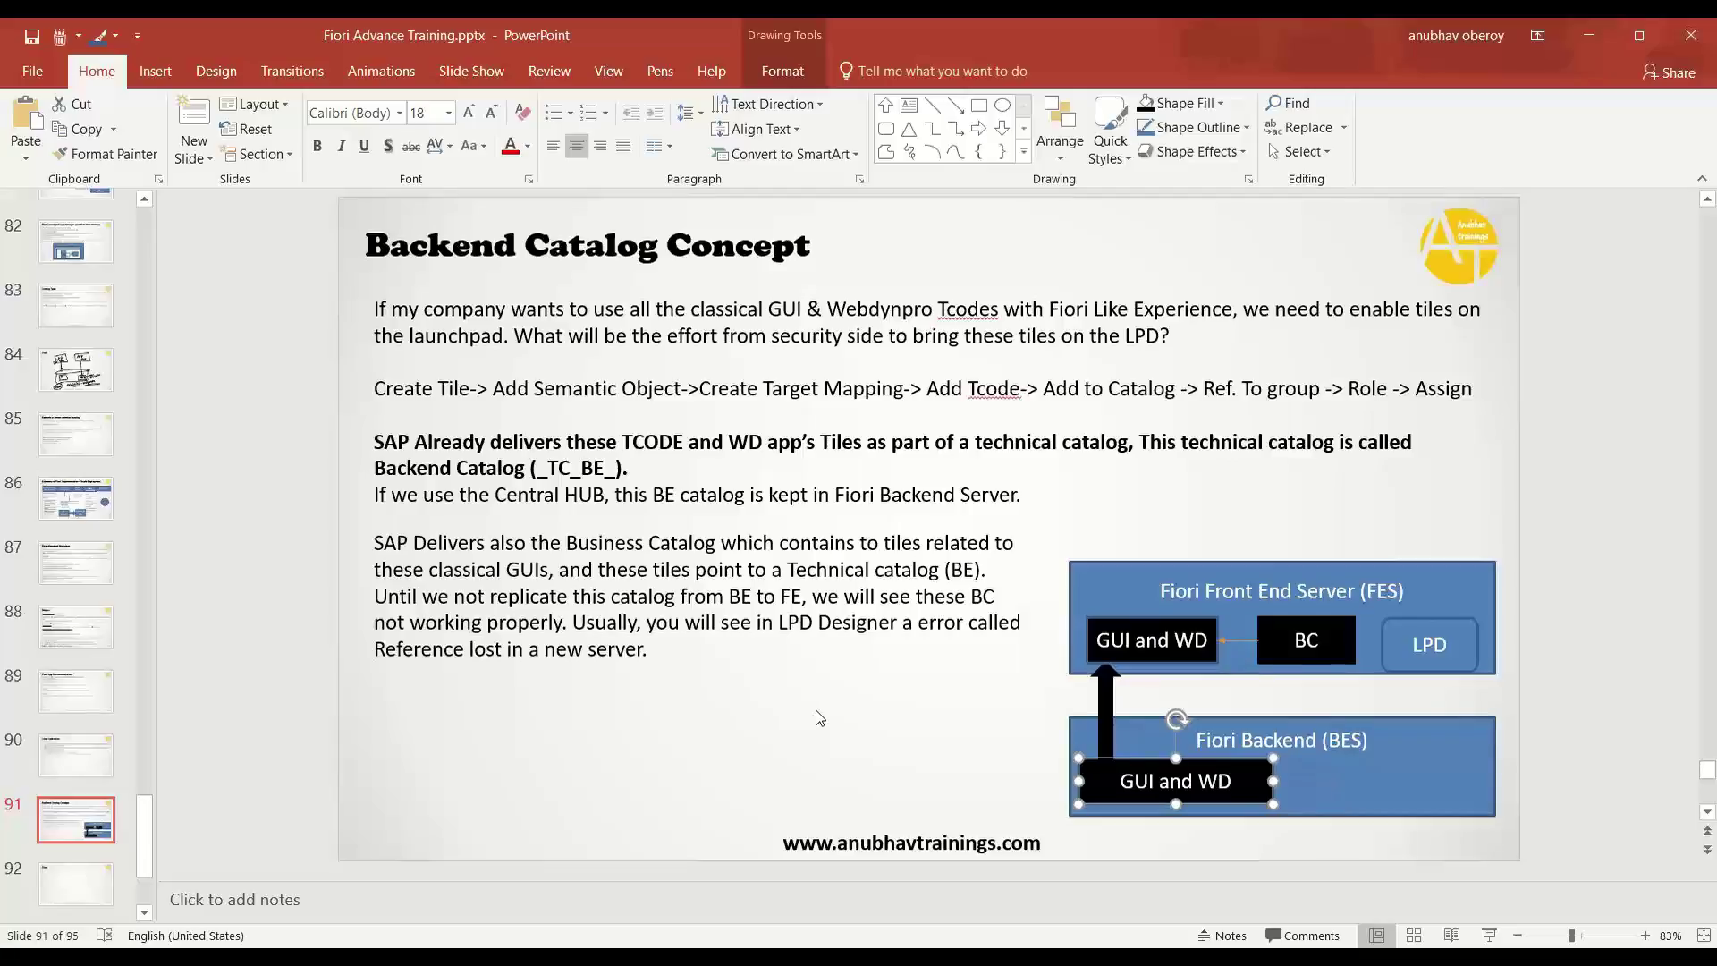
Switch to the SAP Fiori Apps Reference Library and open the Create Material (MM01) app's launchpad configuration details
key(alt+Tab)
key(alt+Tab)
key(alt+Tab)
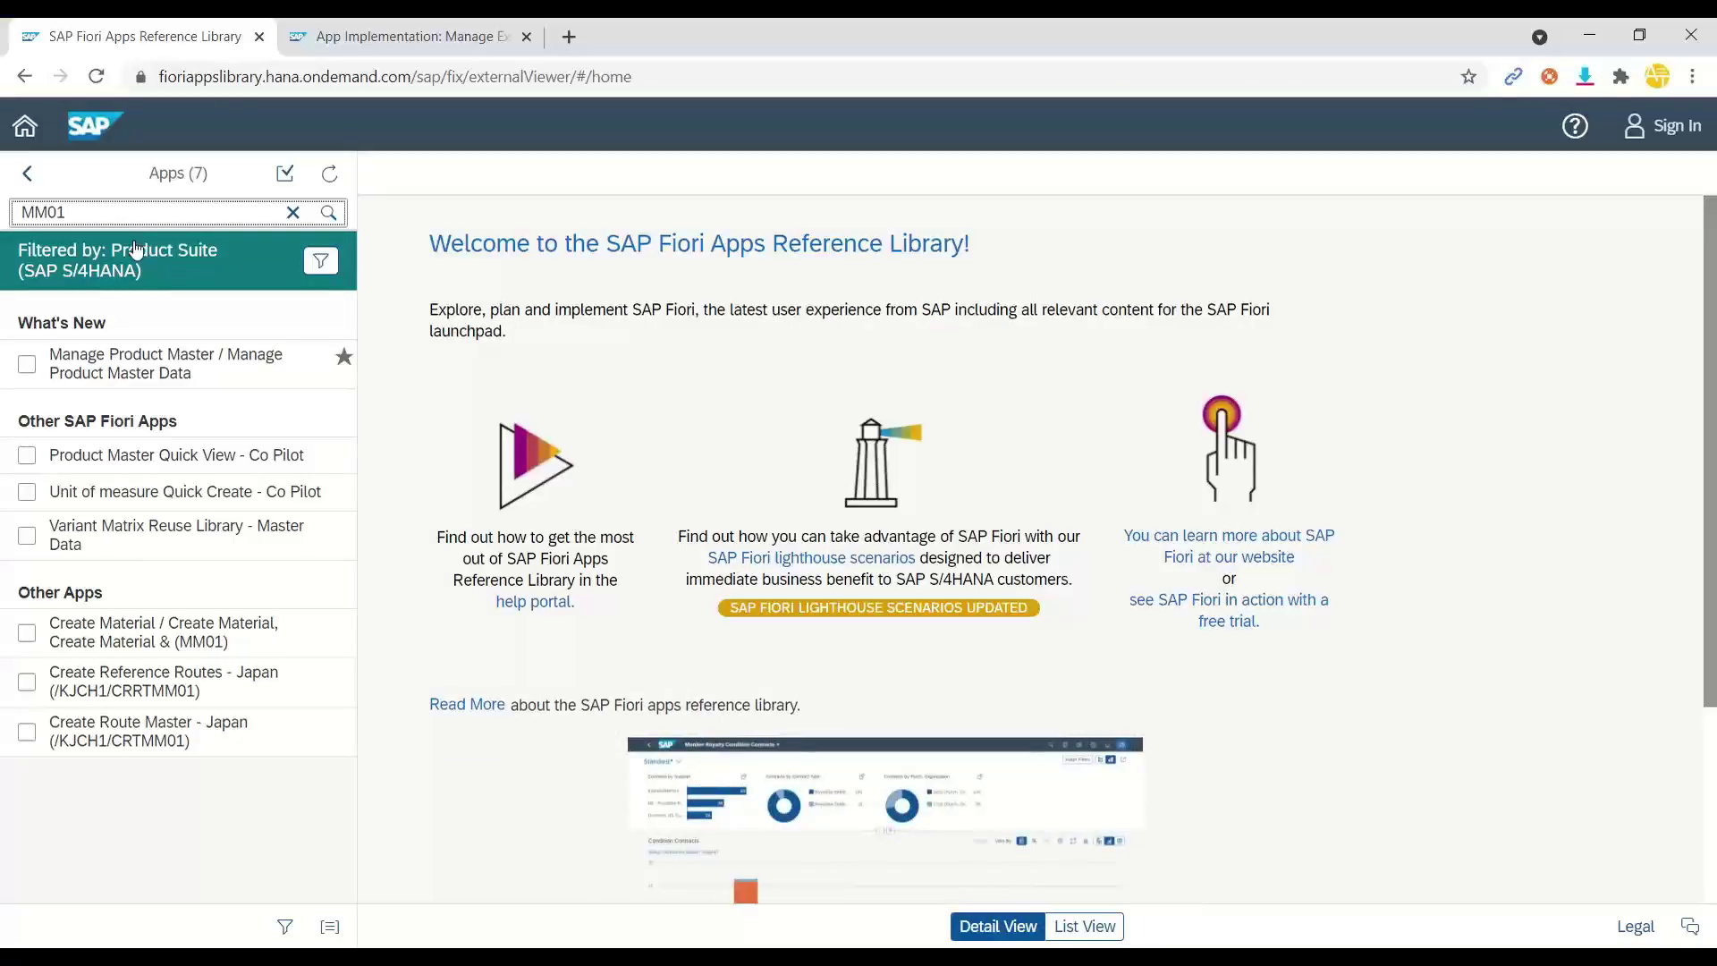
click(182, 638)
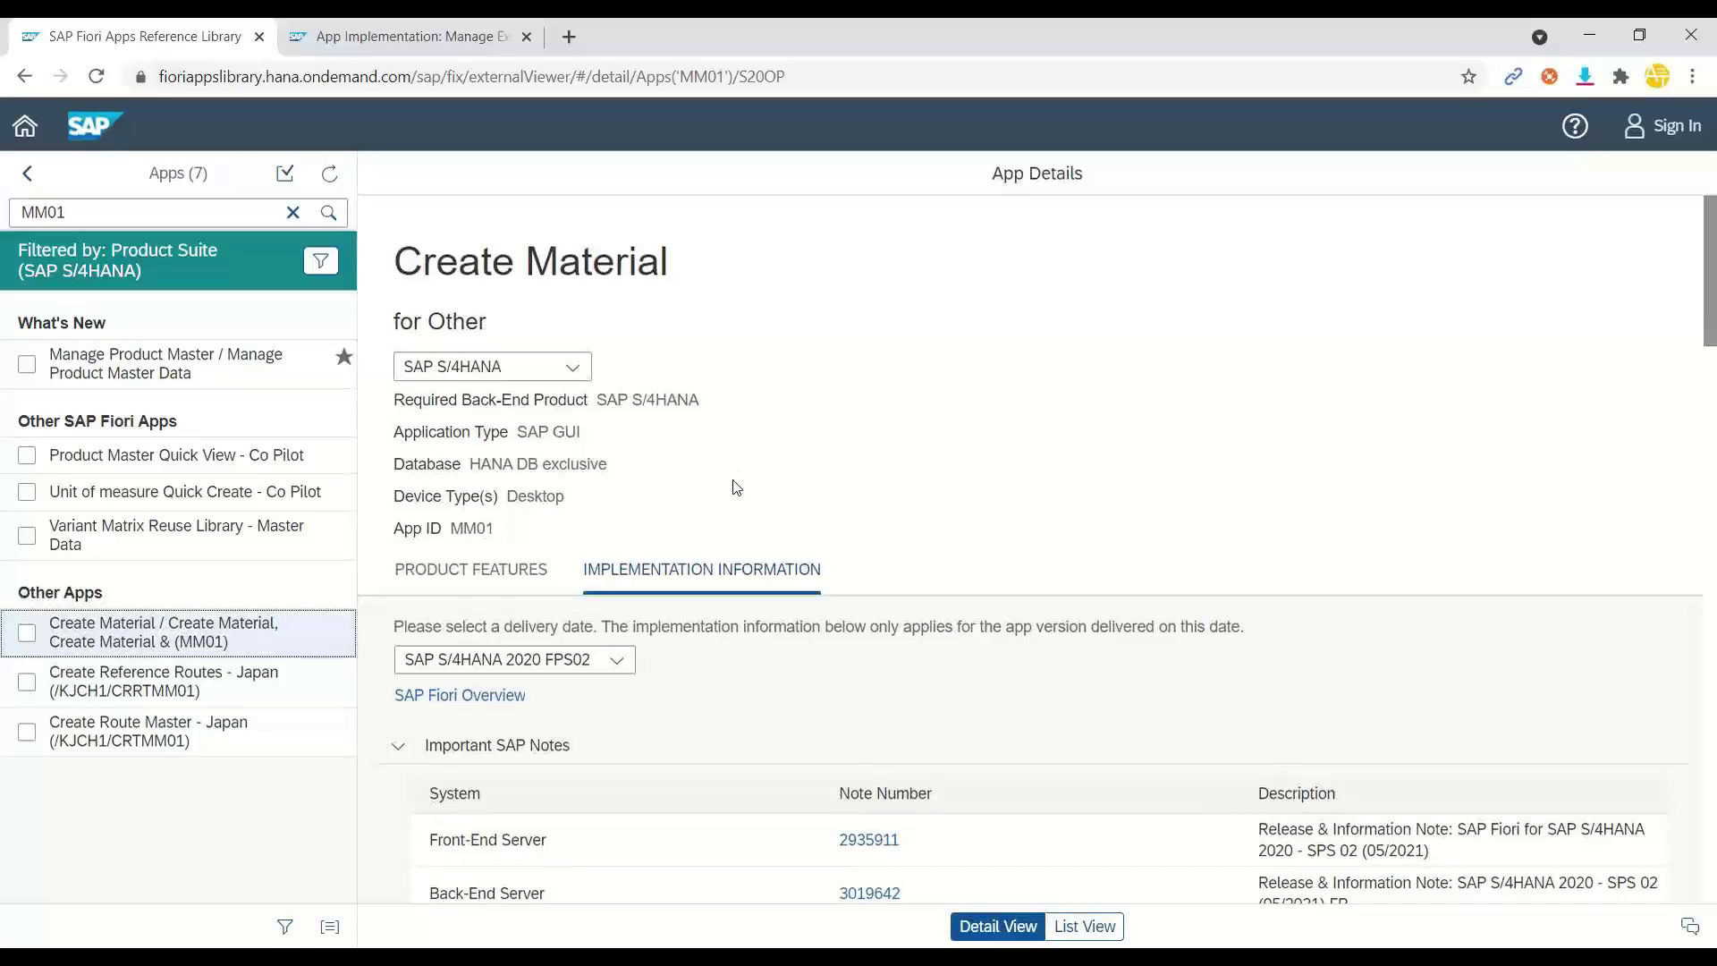
scroll(733, 487, down, 1)
scroll(733, 488, down, 9)
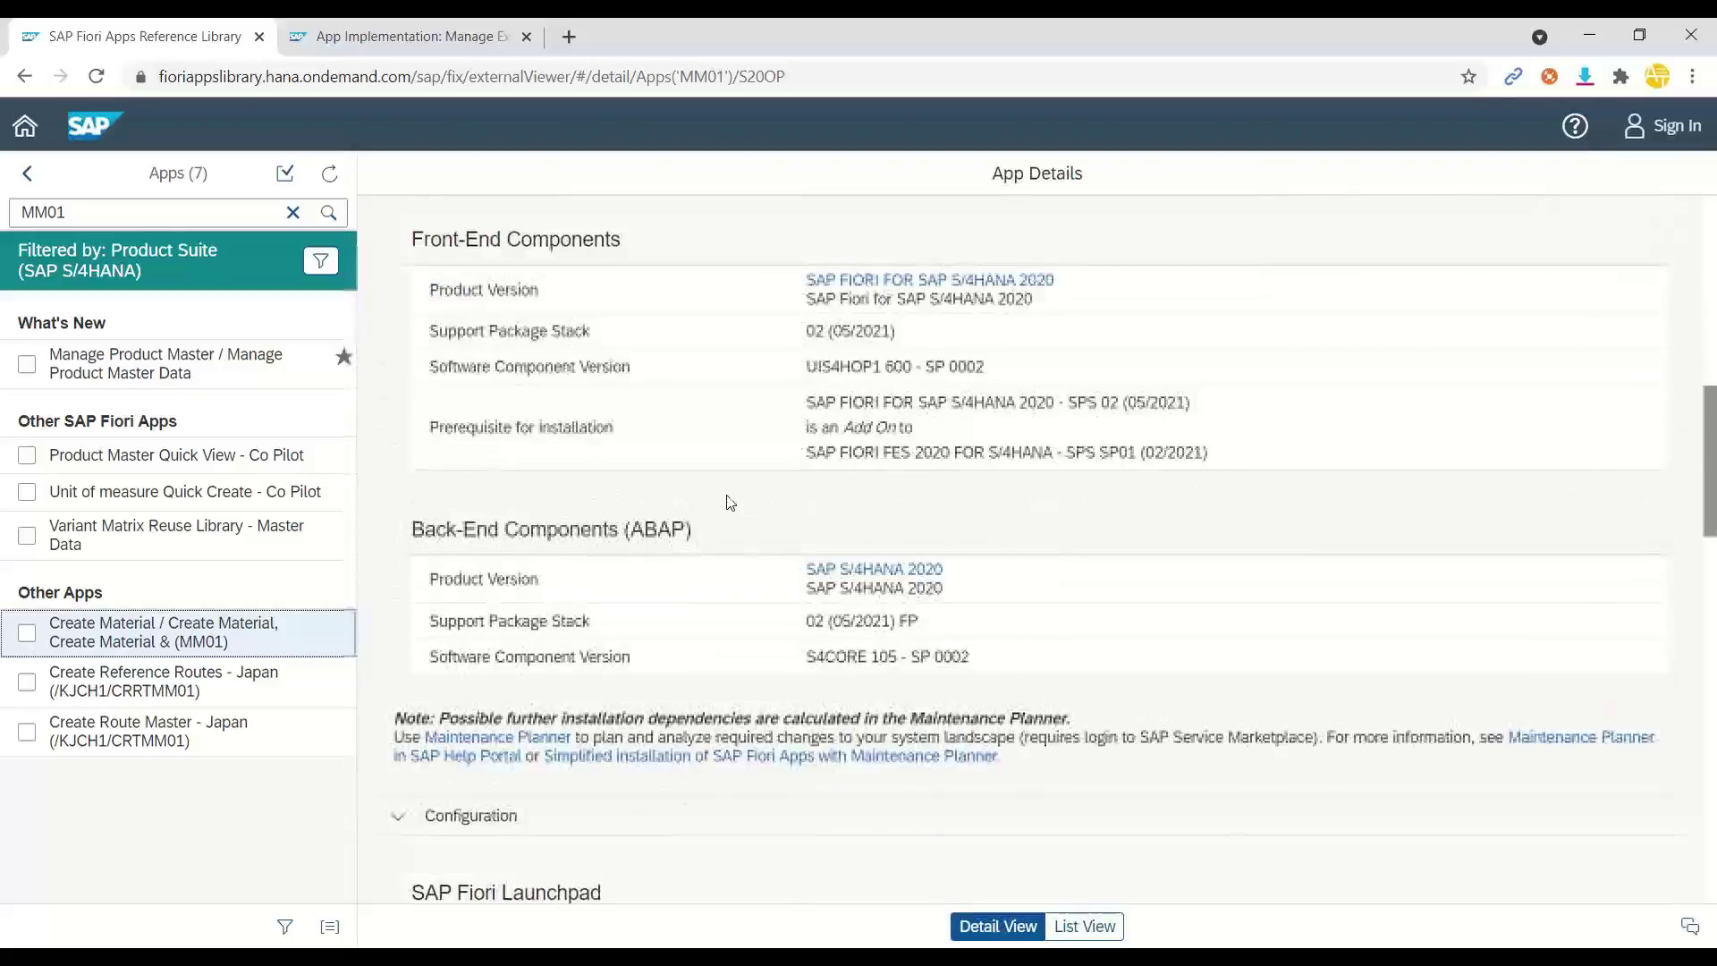
scroll(726, 495, down, 3)
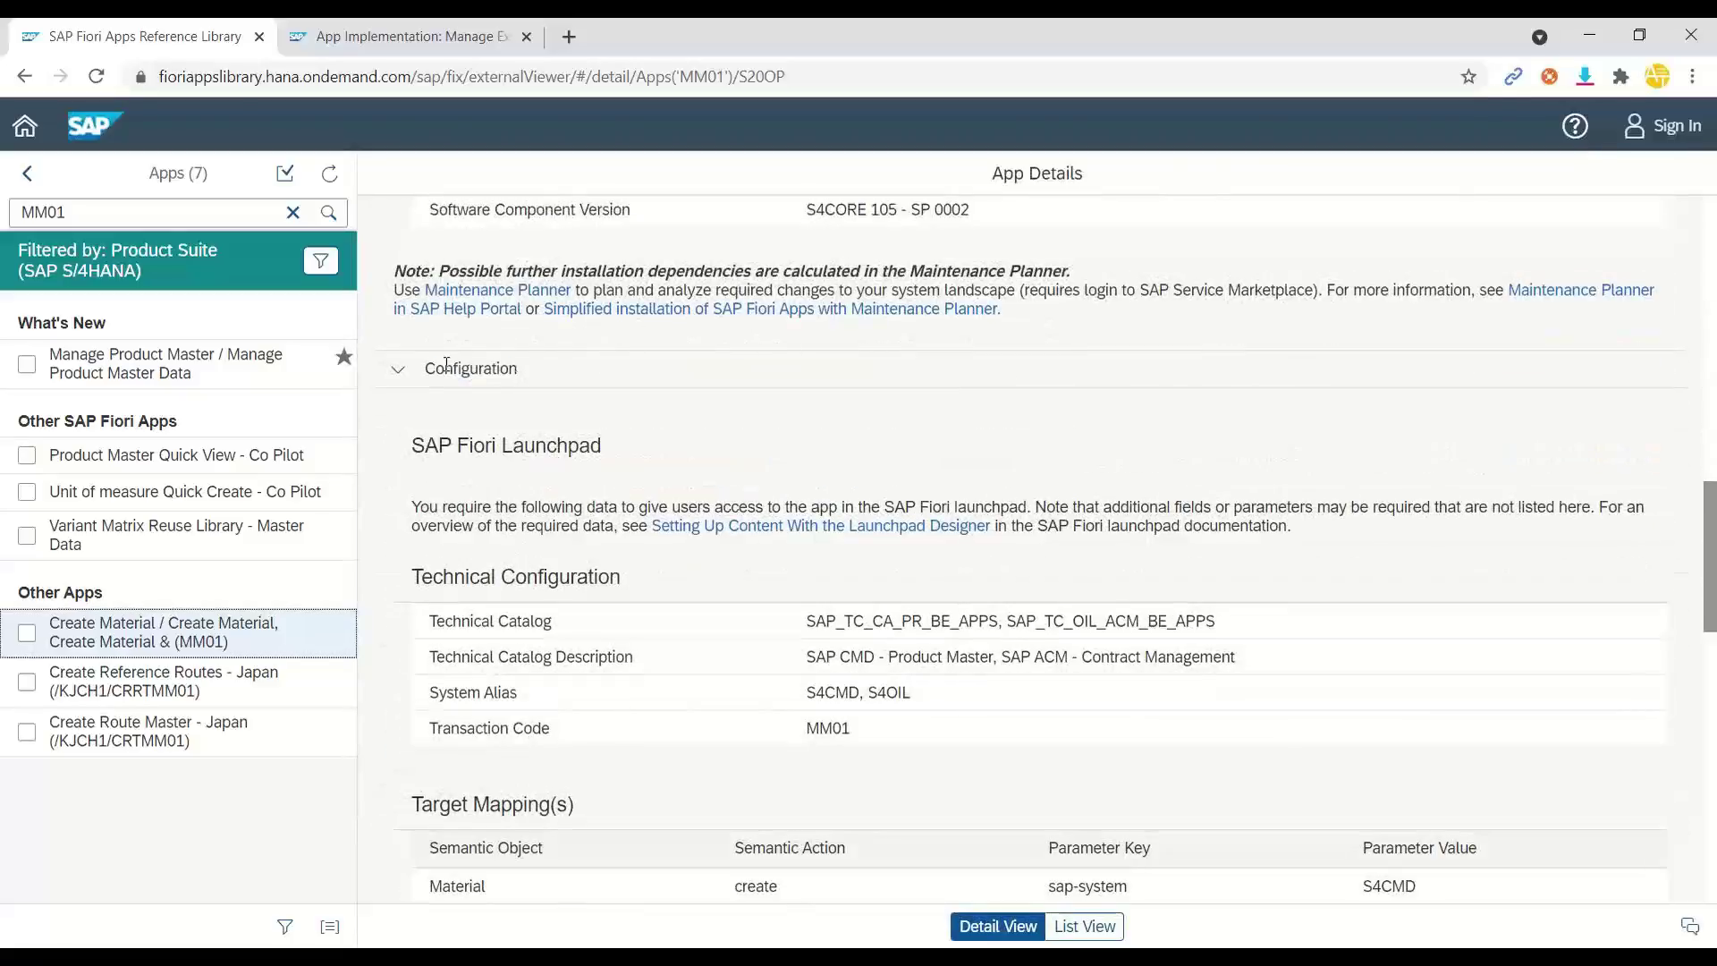
Copy the technical catalog name SAP_TC_CA_PR_BE_APPS from the Technical Configuration table and open a new browser window
drag(436, 618, 550, 625)
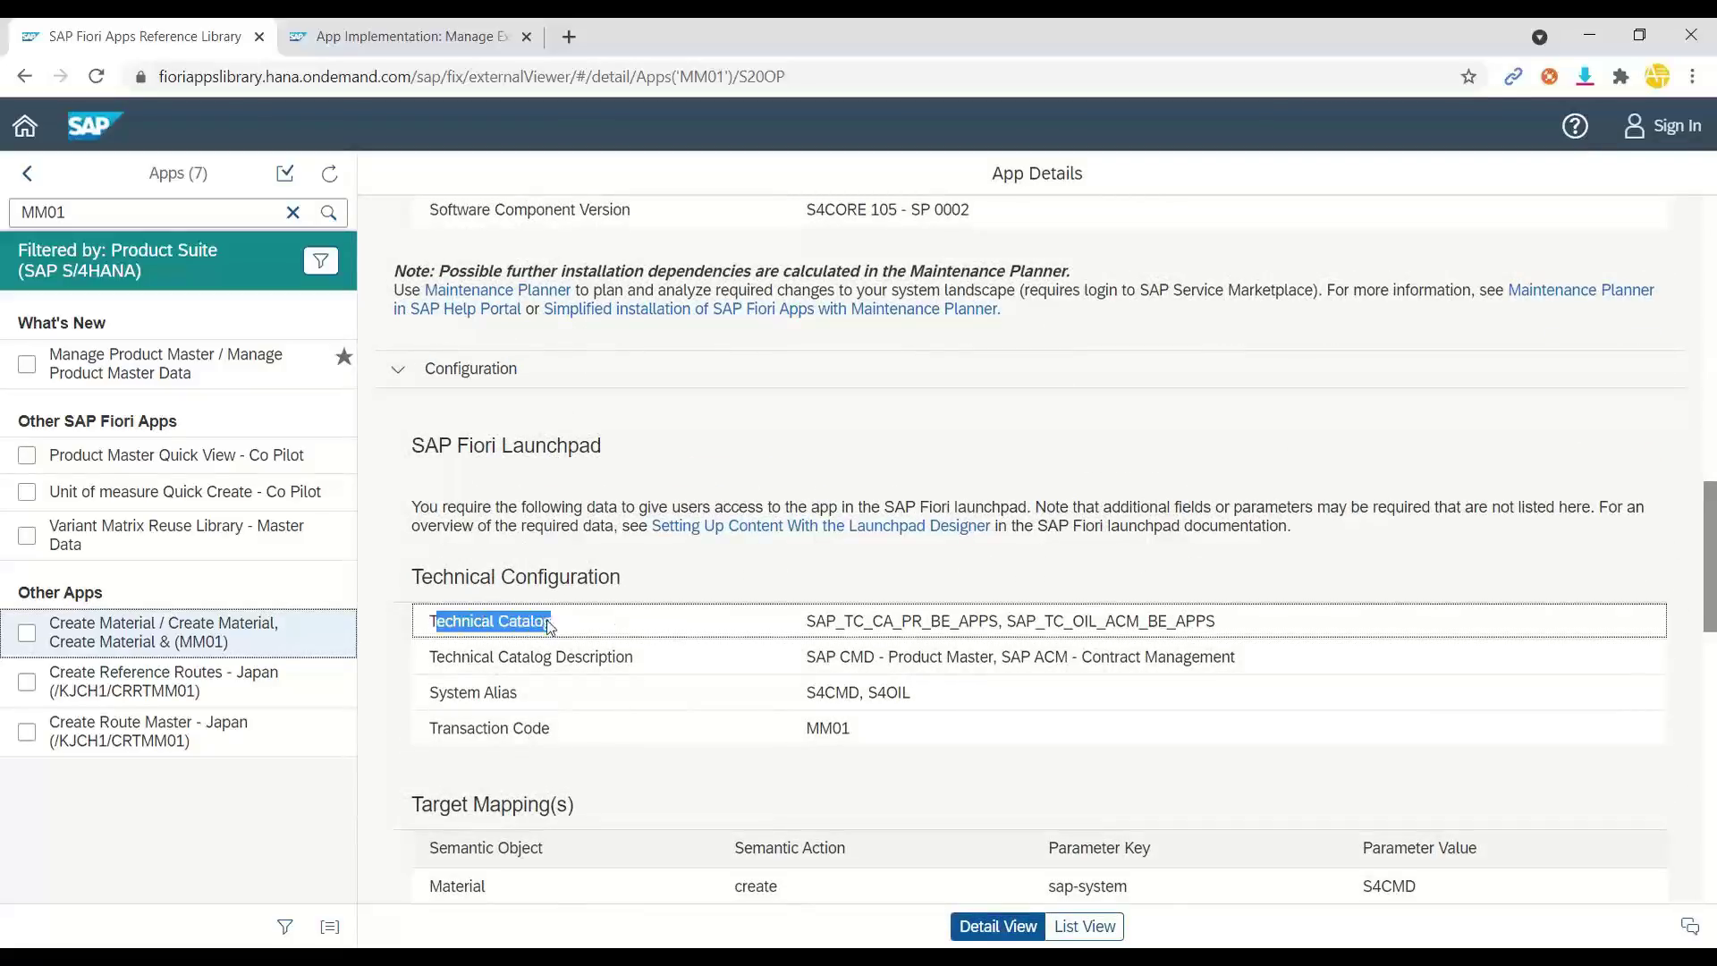
click(554, 633)
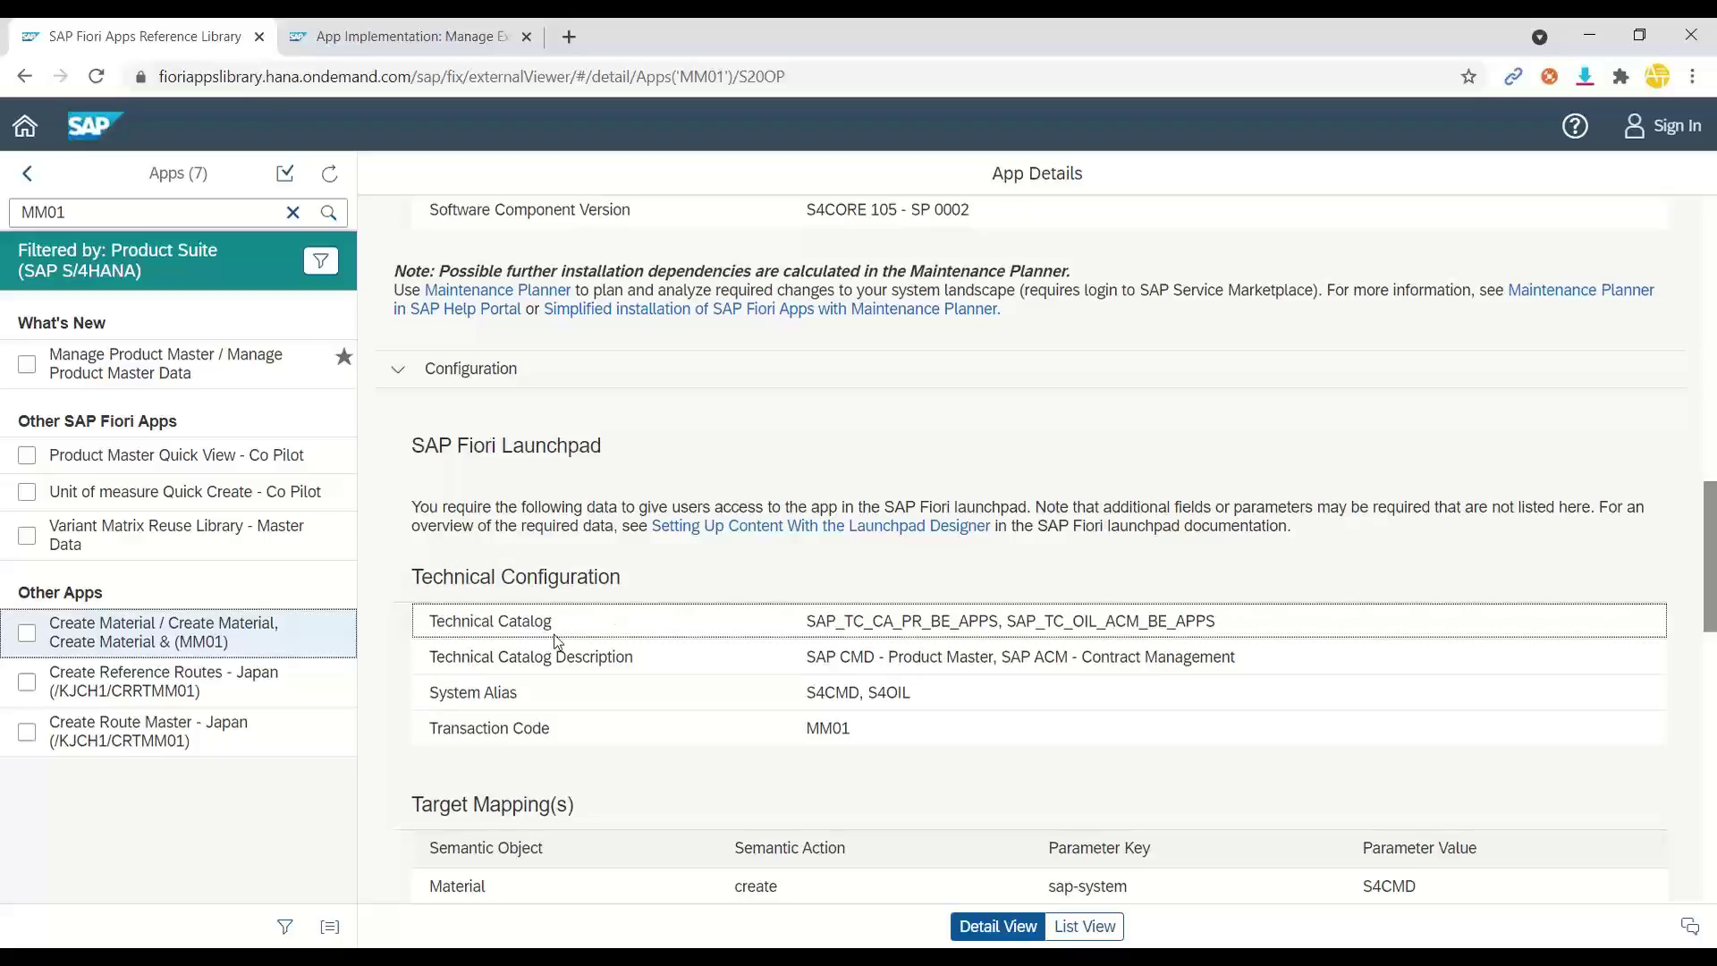
drag(931, 620, 950, 621)
drag(999, 621, 824, 624)
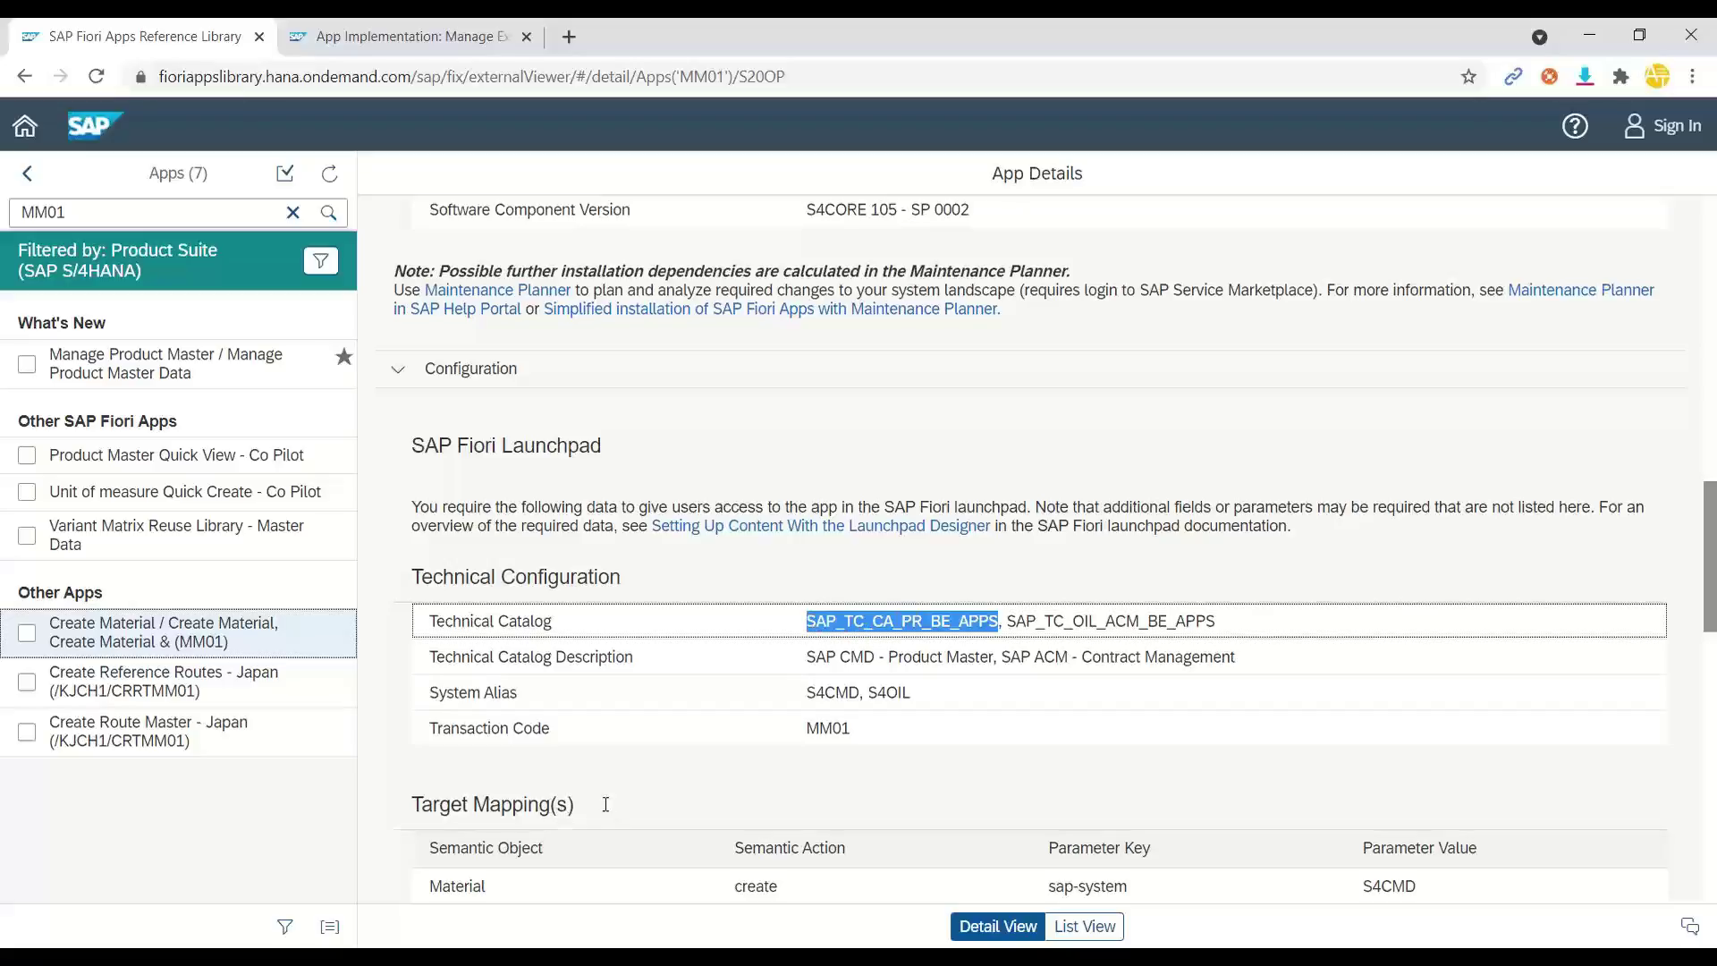
key(ctrl+n)
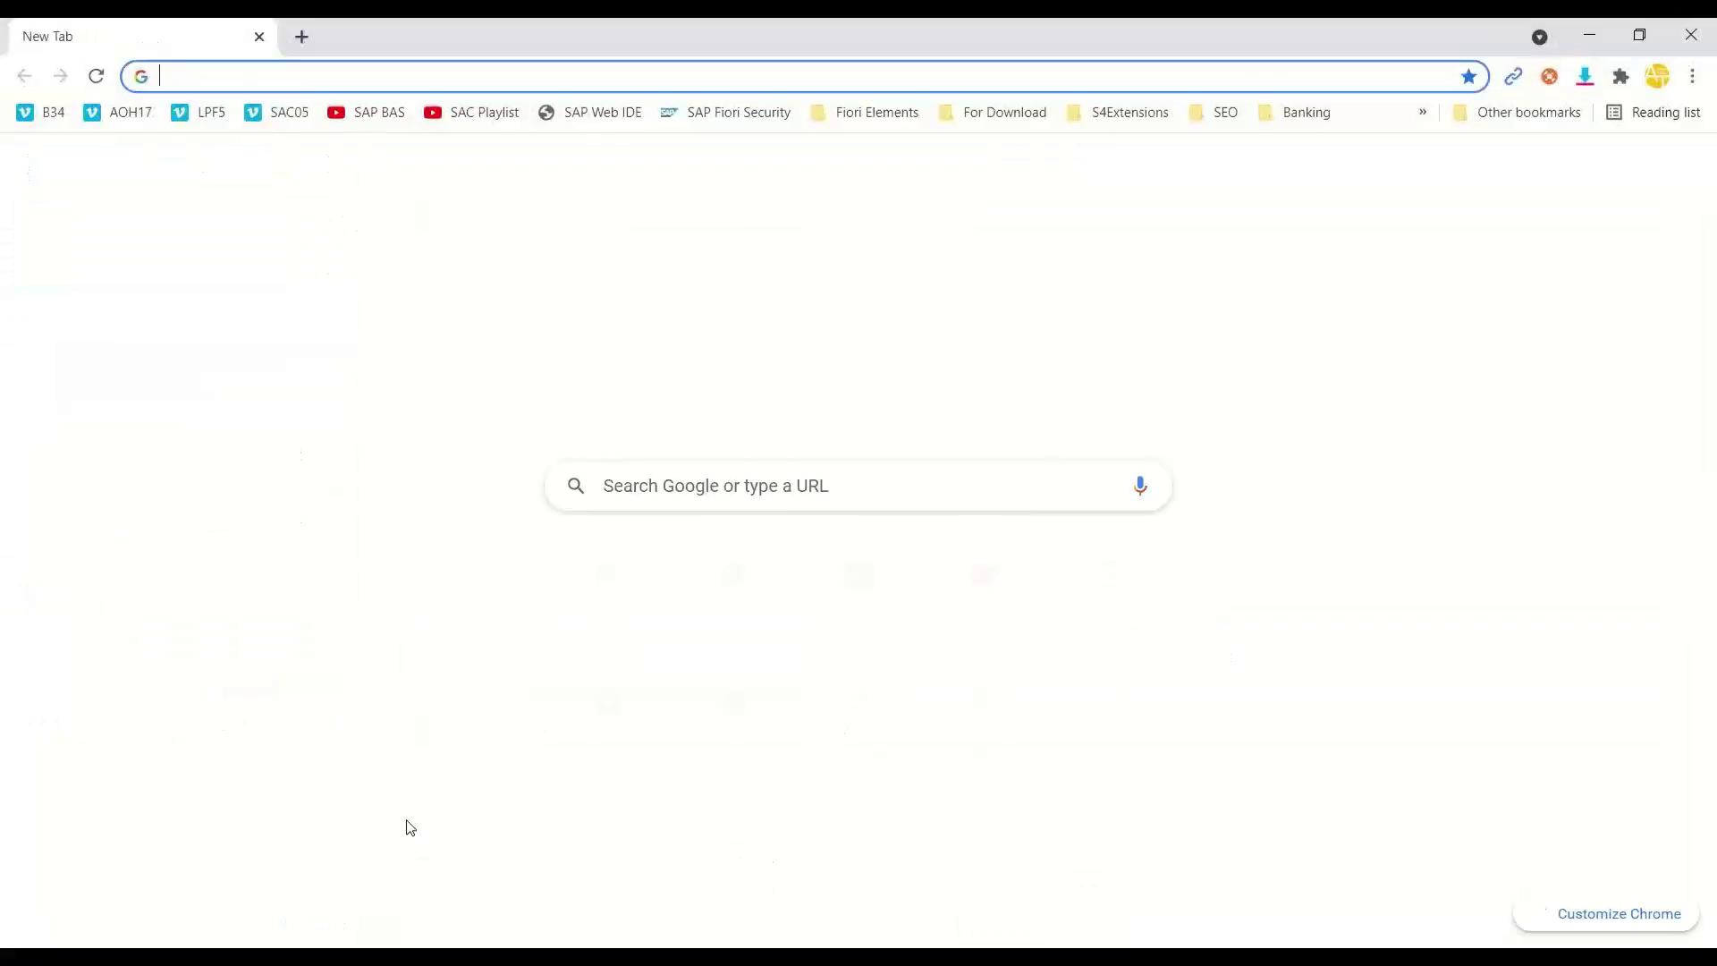
text(FIORI)
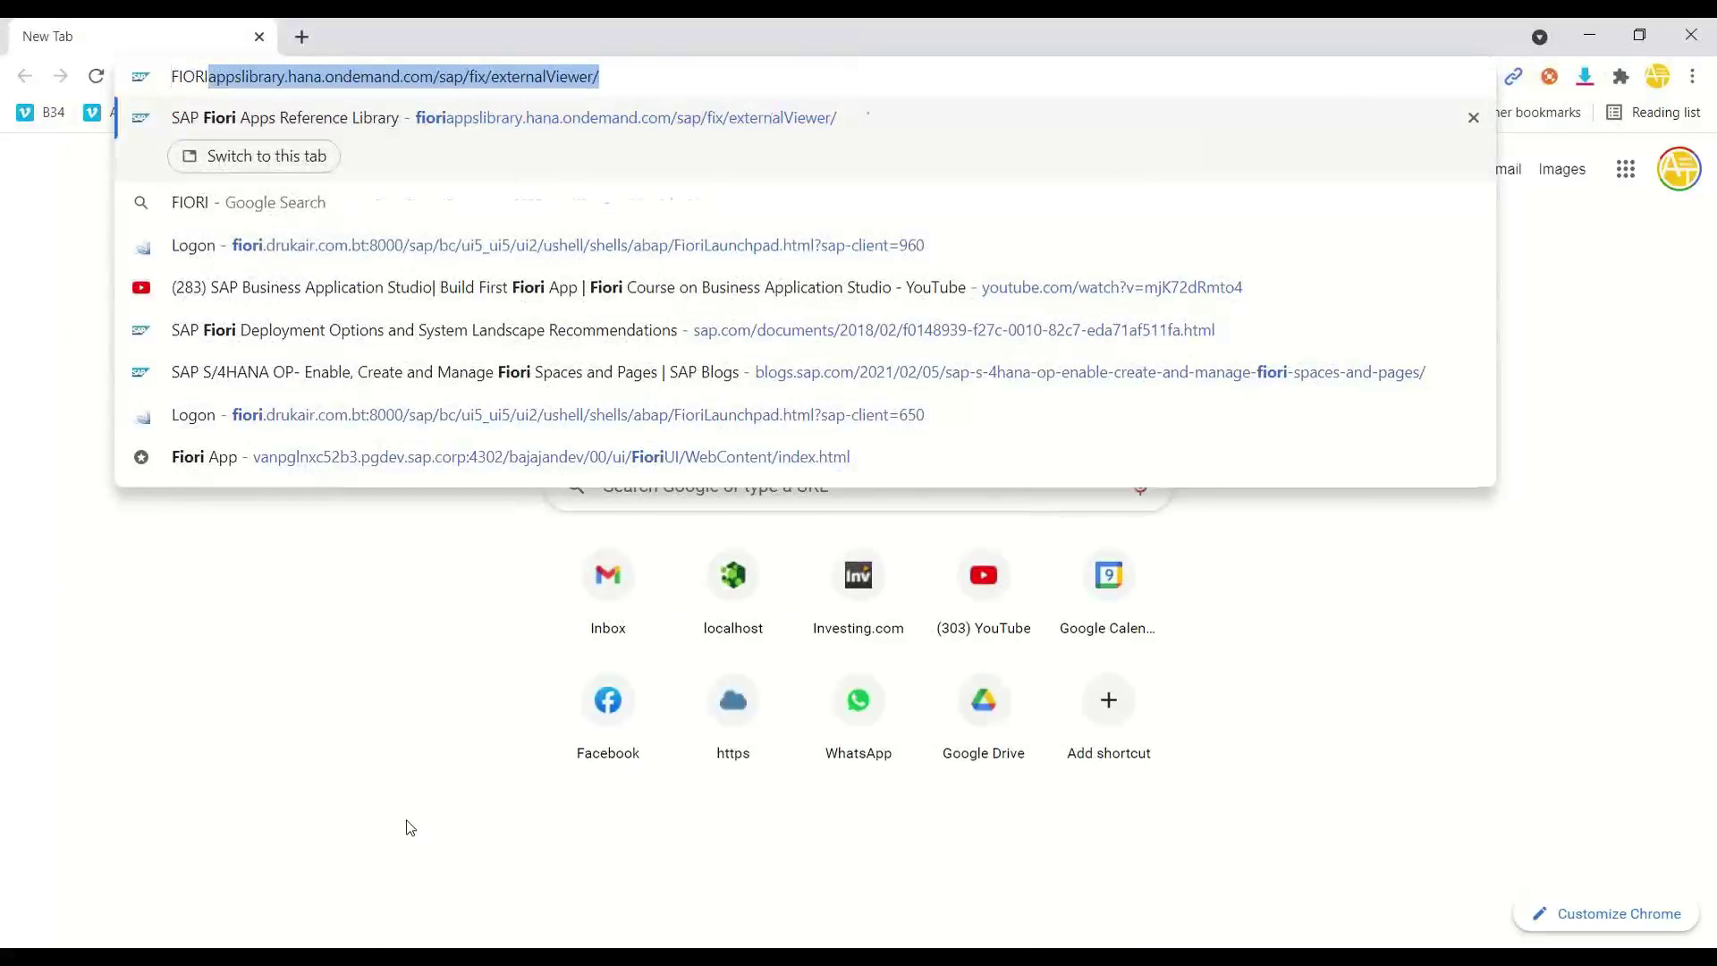
key(BackSpace)
key(BackSpace)
key(BackSpace)
key(BackSpace)
key(BackSpace)
key(BackSpace)
Open the stcfin launchpad designer address with scope CONF on port 44321 and proceed past the certificate warning
text(stcfin)
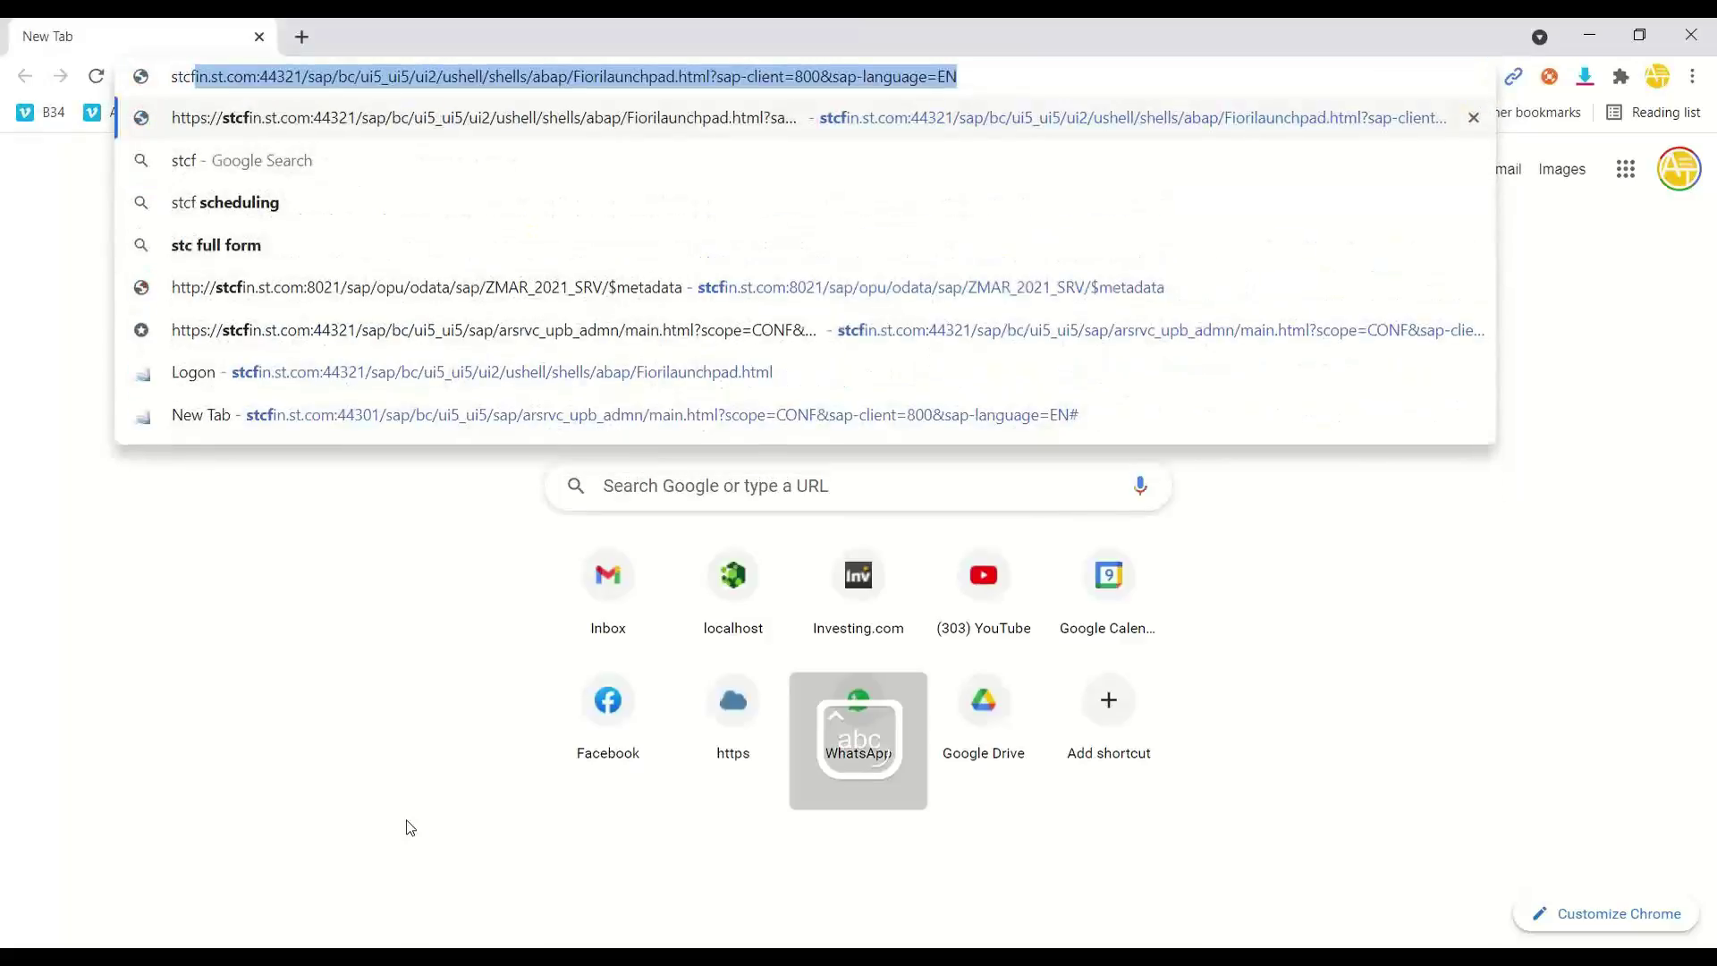
key(Delete)
text(CONF)
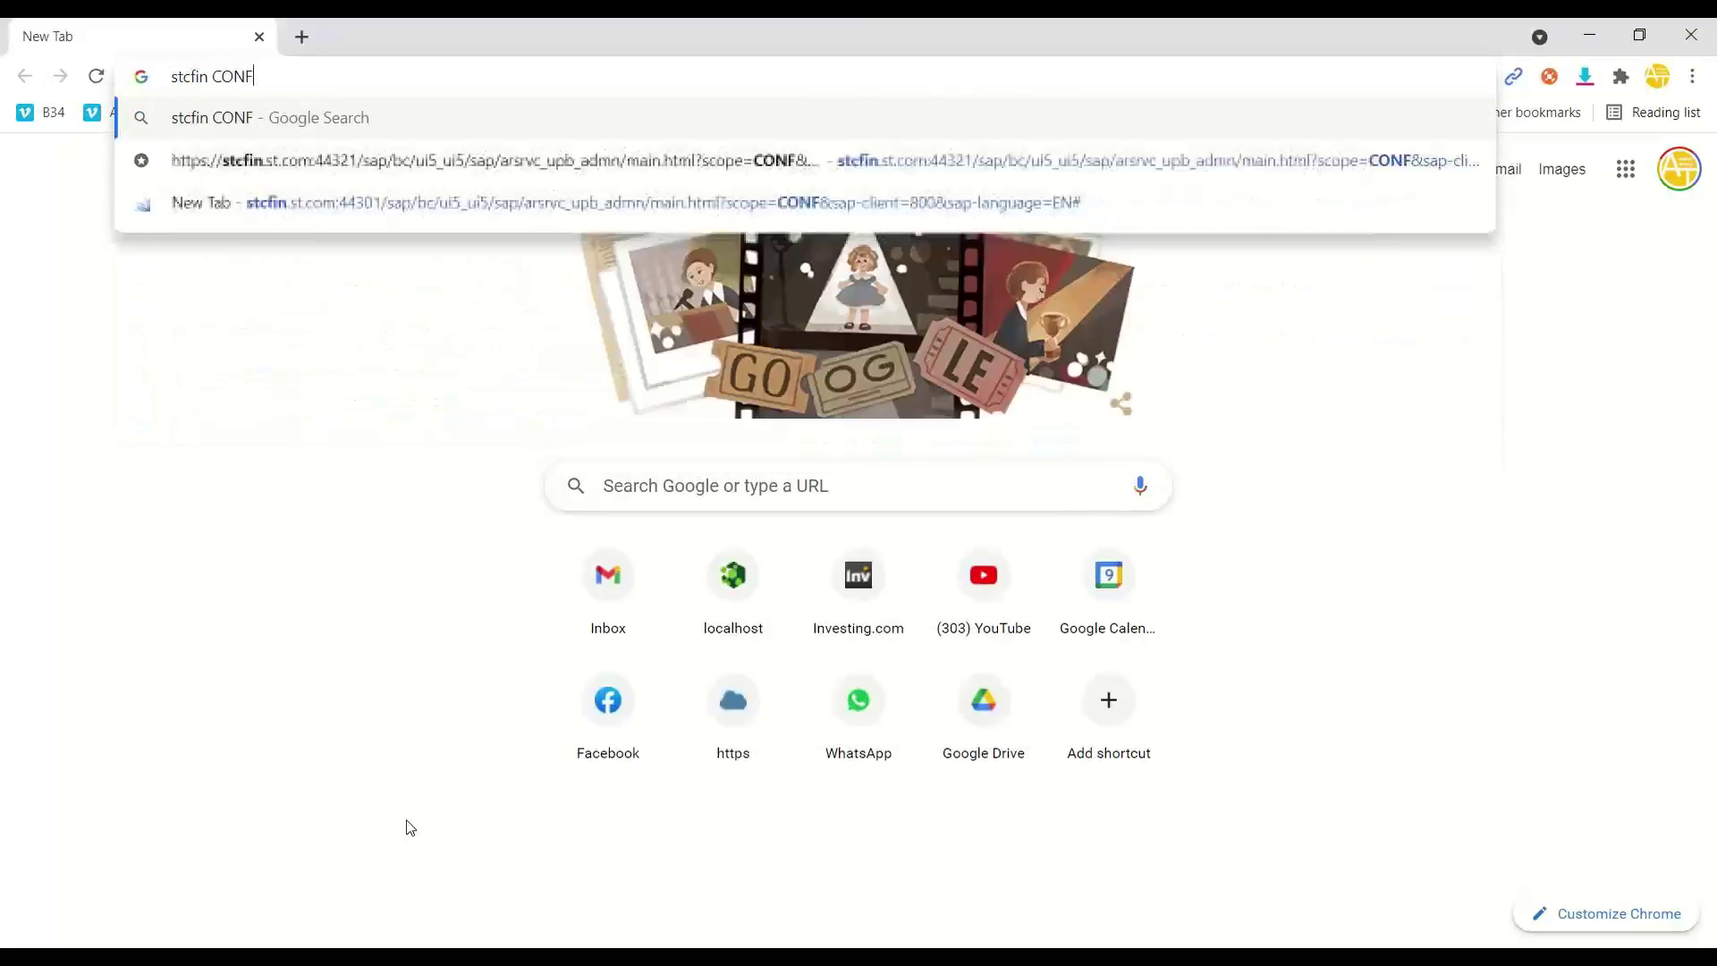
key(Down)
key(Return)
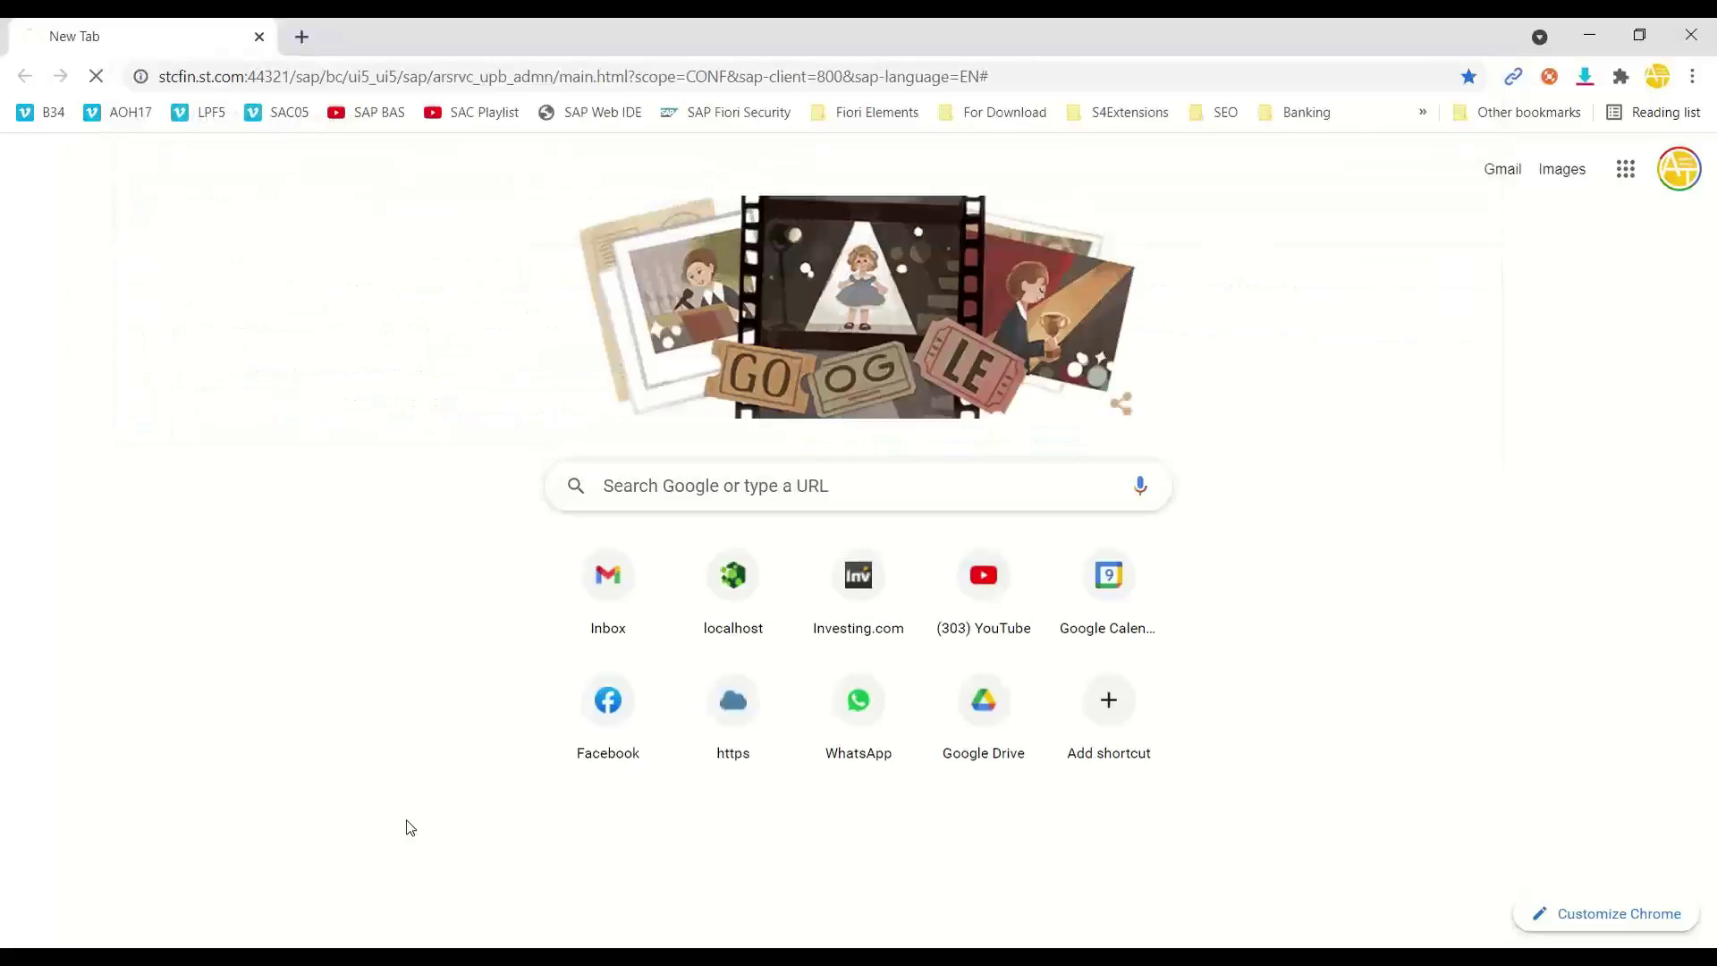
click(627, 637)
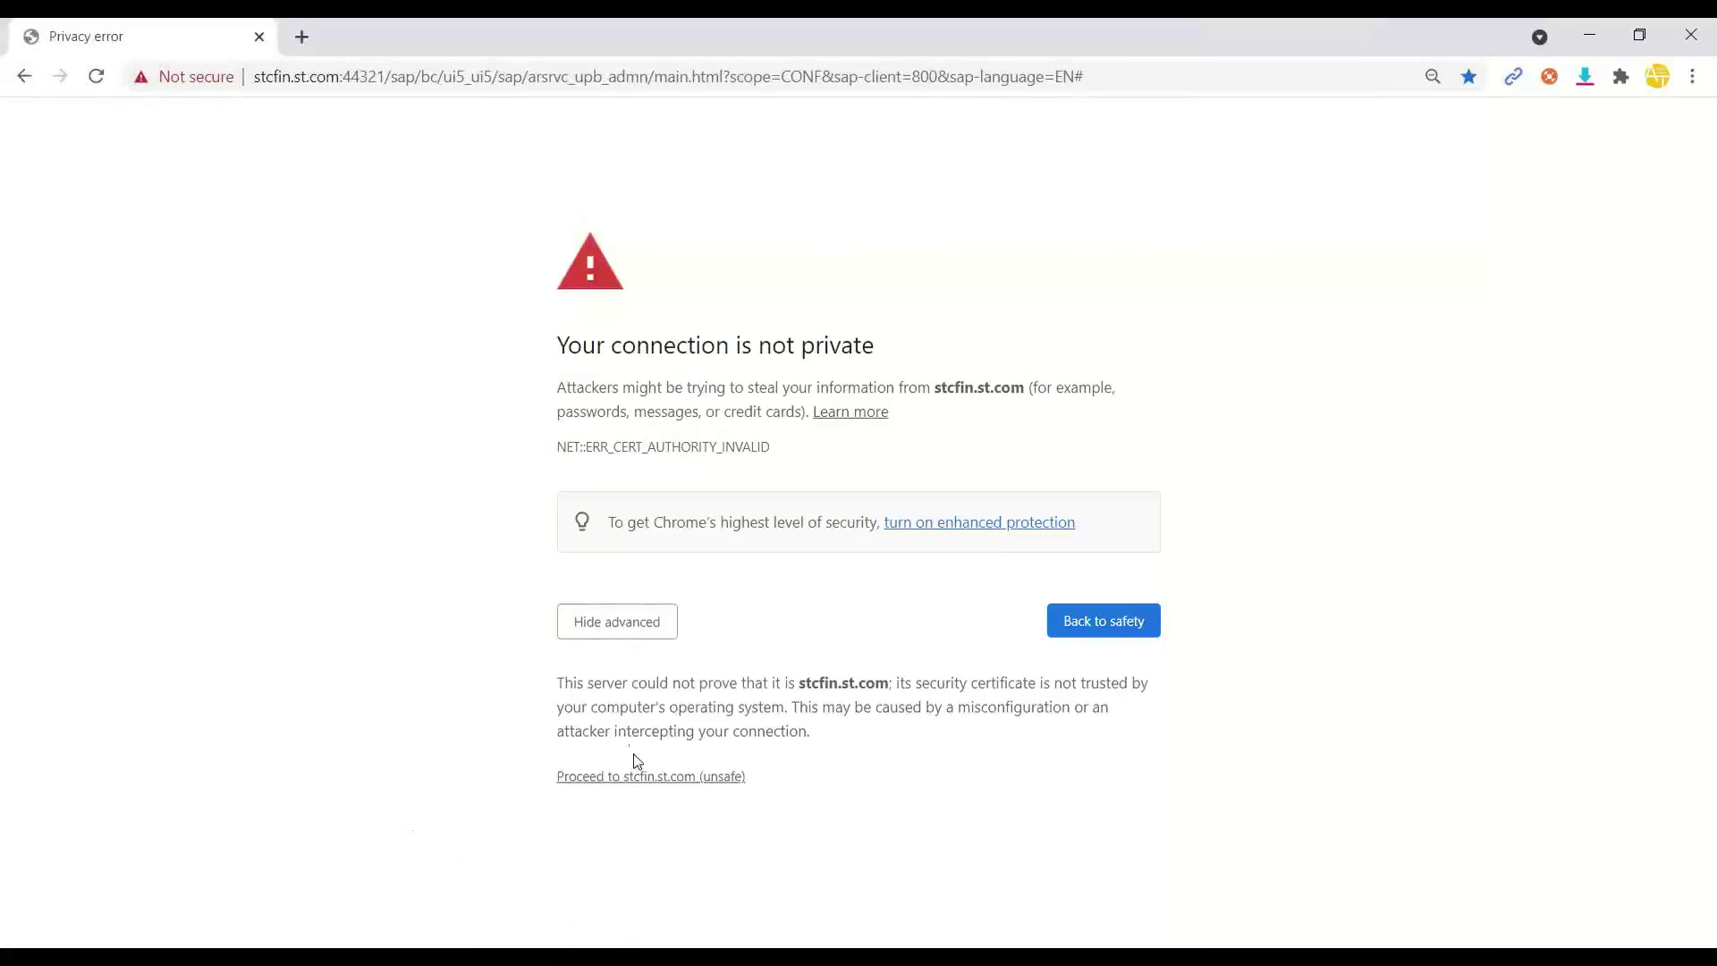
click(636, 772)
Enter the account's user name and password and log on to the launchpad designer
click(832, 379)
text(mob5)
key(Tab)
text(••)
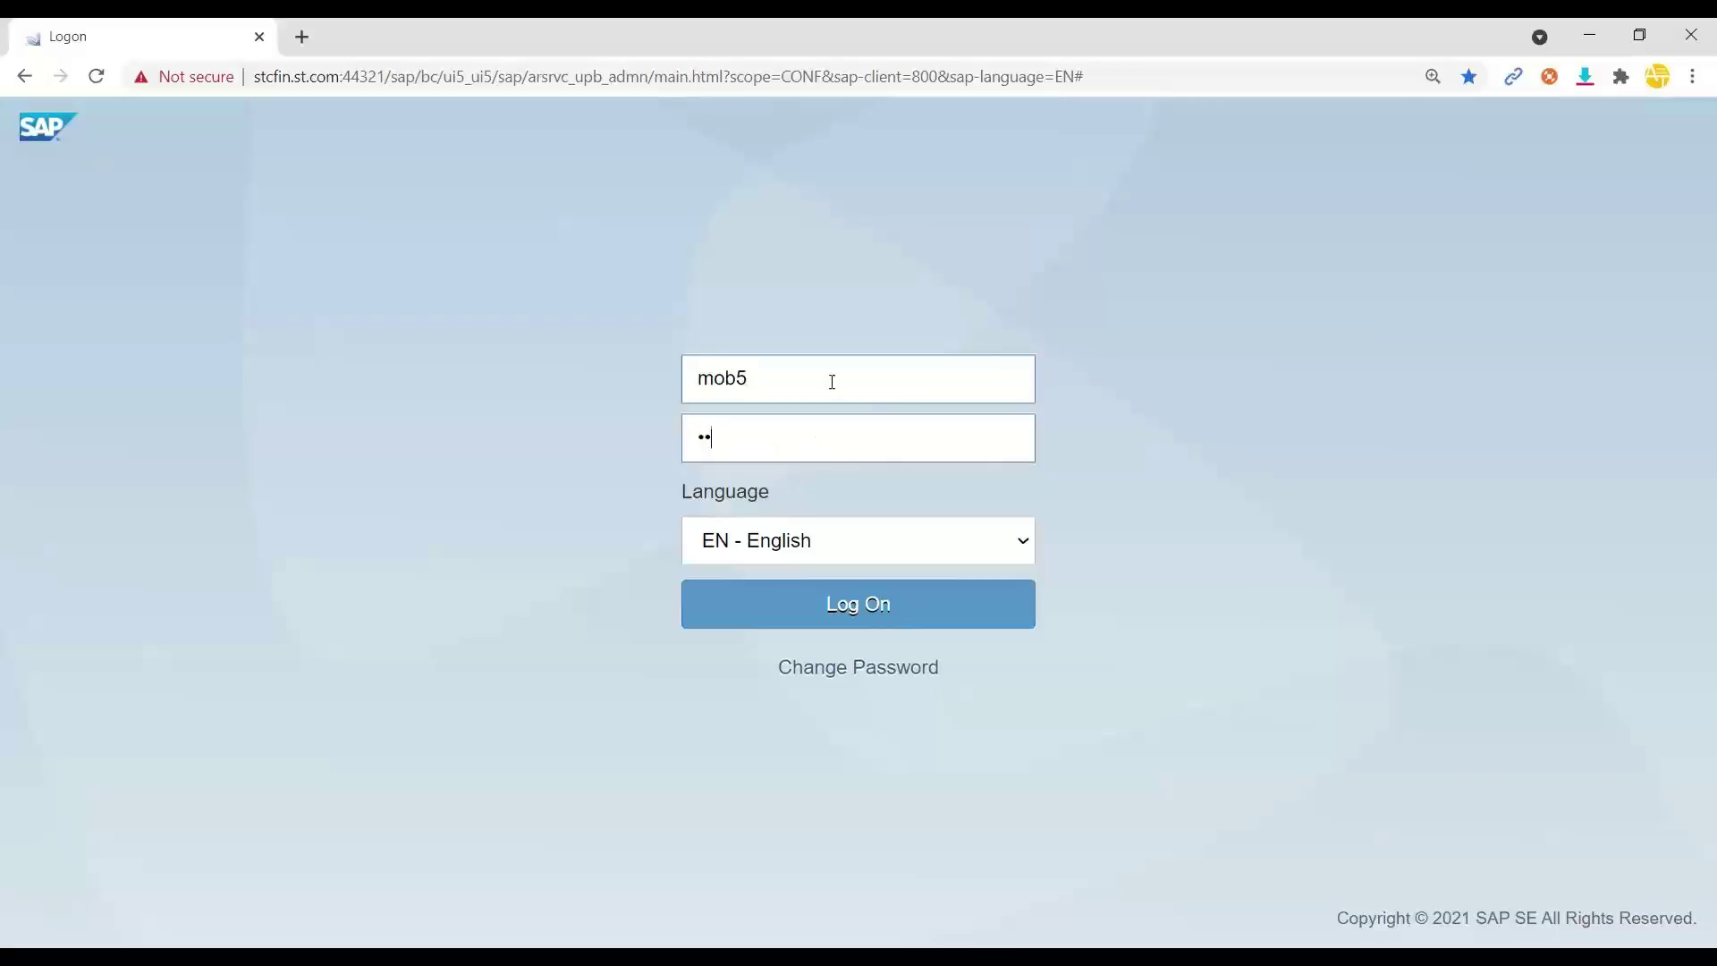
key(Return)
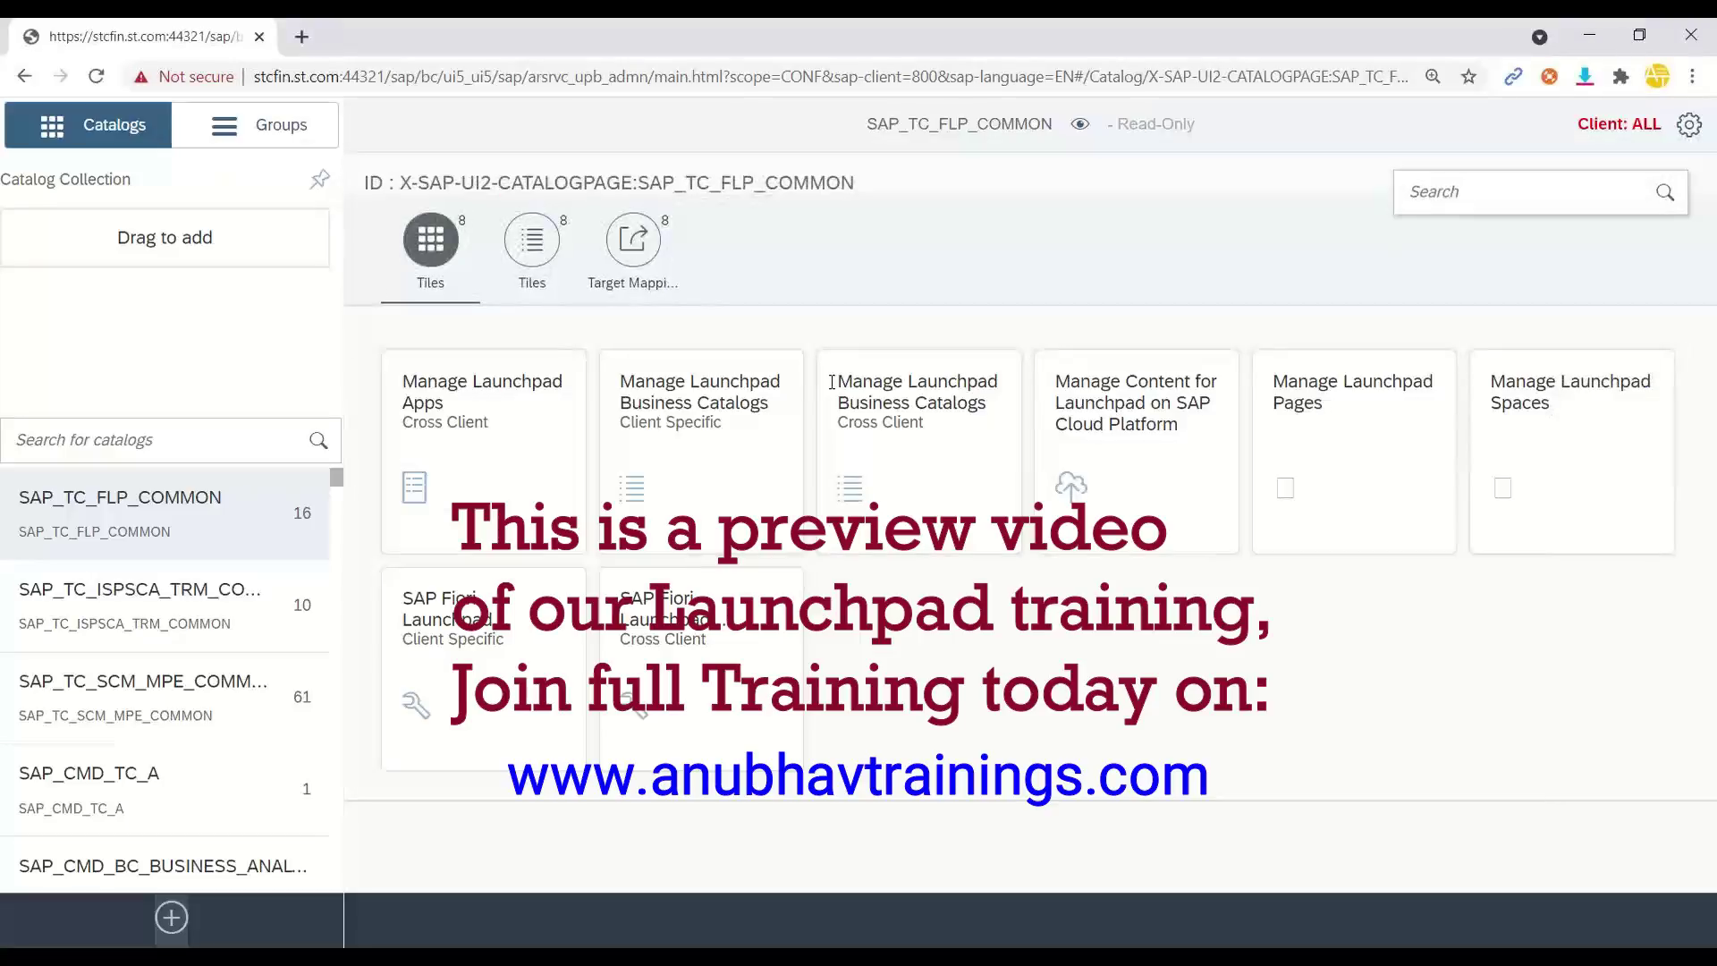
Search the designer's catalogs for SAP_TC_CA_PR_BE_APPS
click(161, 433)
text(SAP_TC_CA_PR_BE_APPS)
key(Return)
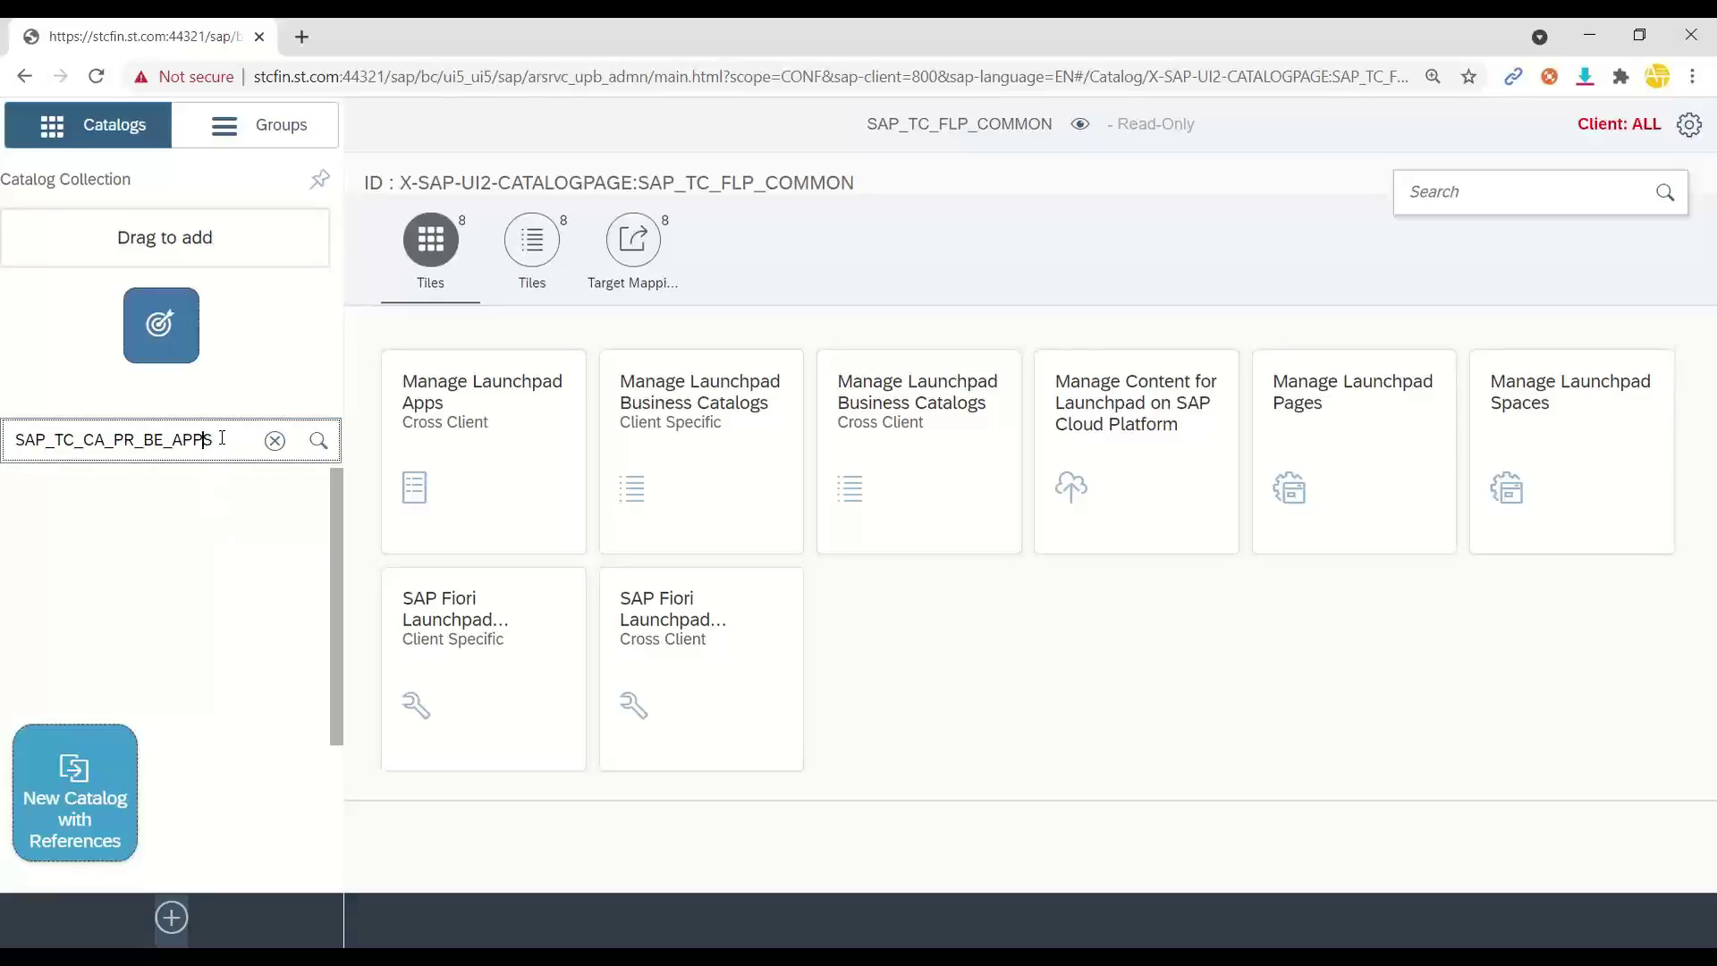
Clear the catalog search and repeat it with the technical catalog name SAP_TC_CA_PR_BE_APPS
drag(228, 438, 12, 440)
key(ctrl+c)
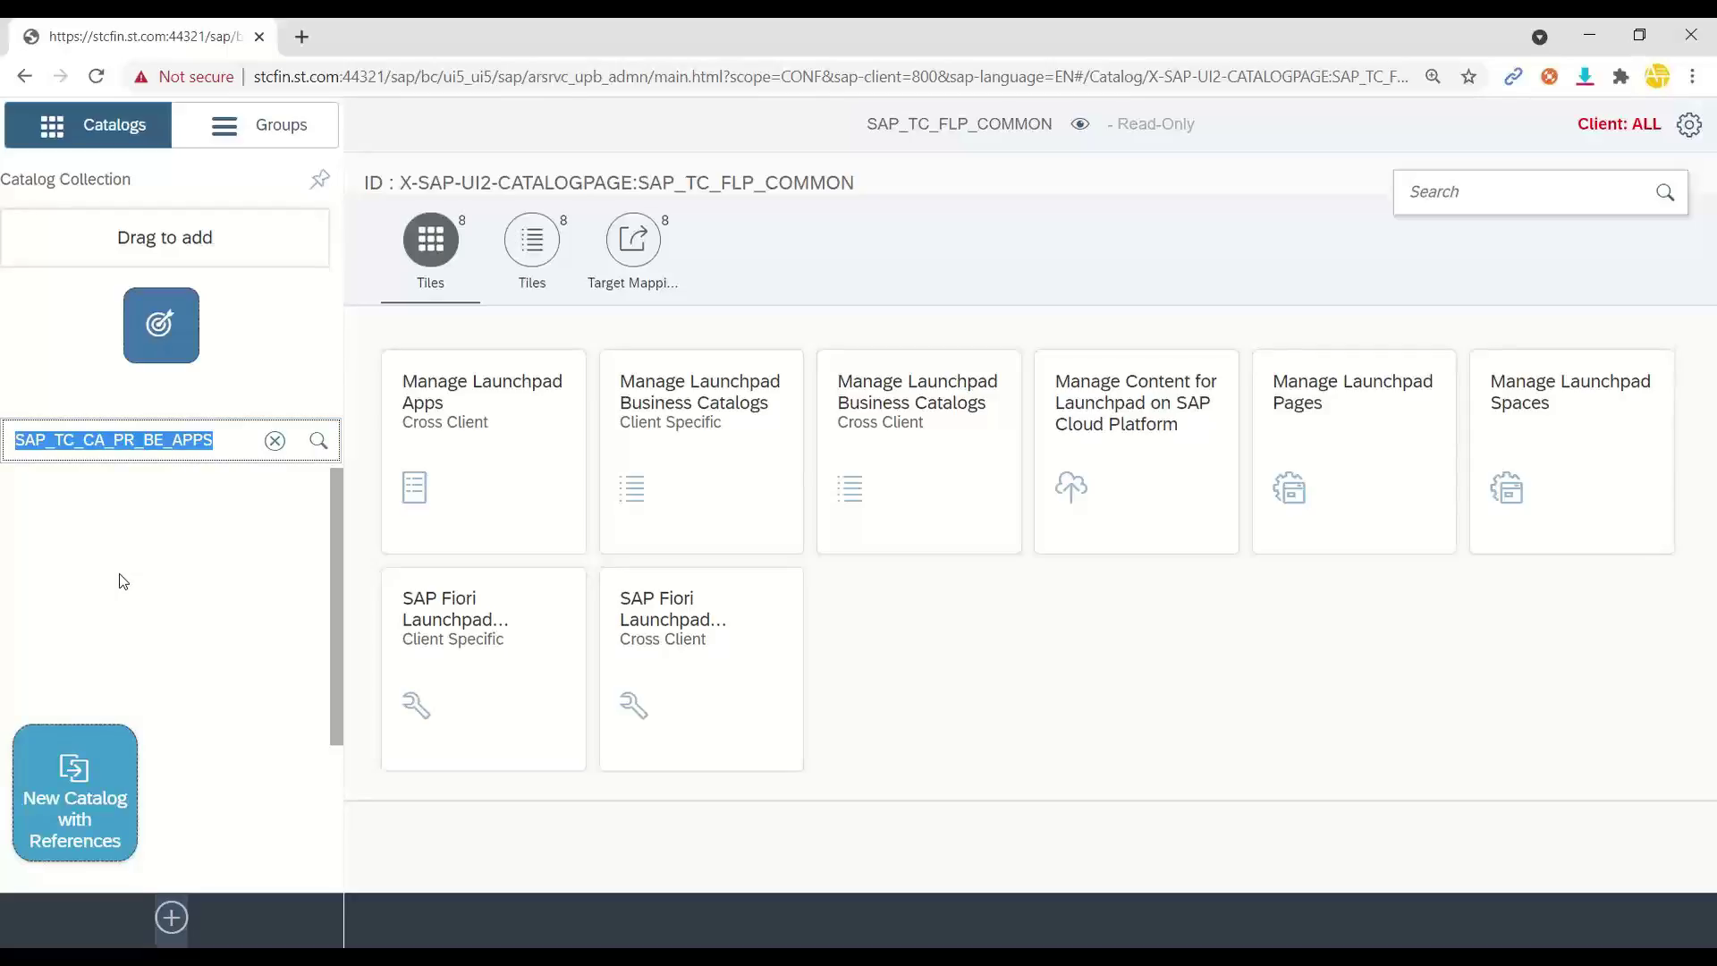
click(275, 440)
key(alt+Tab)
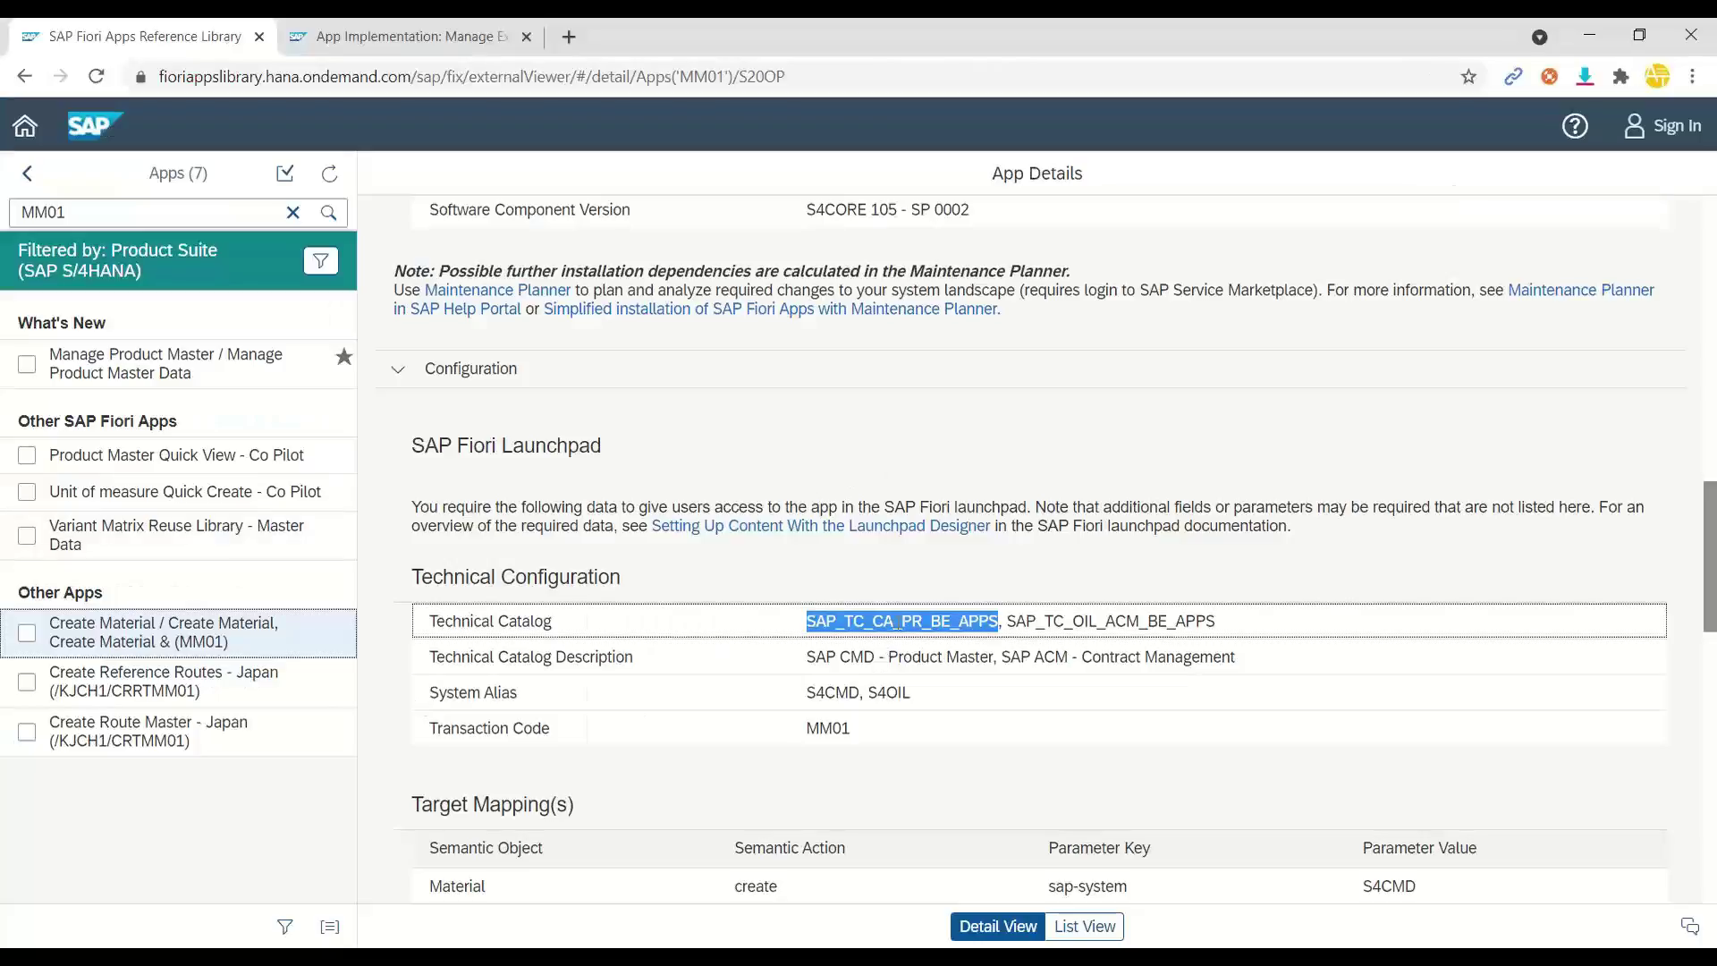
key(alt+Tab)
click(154, 439)
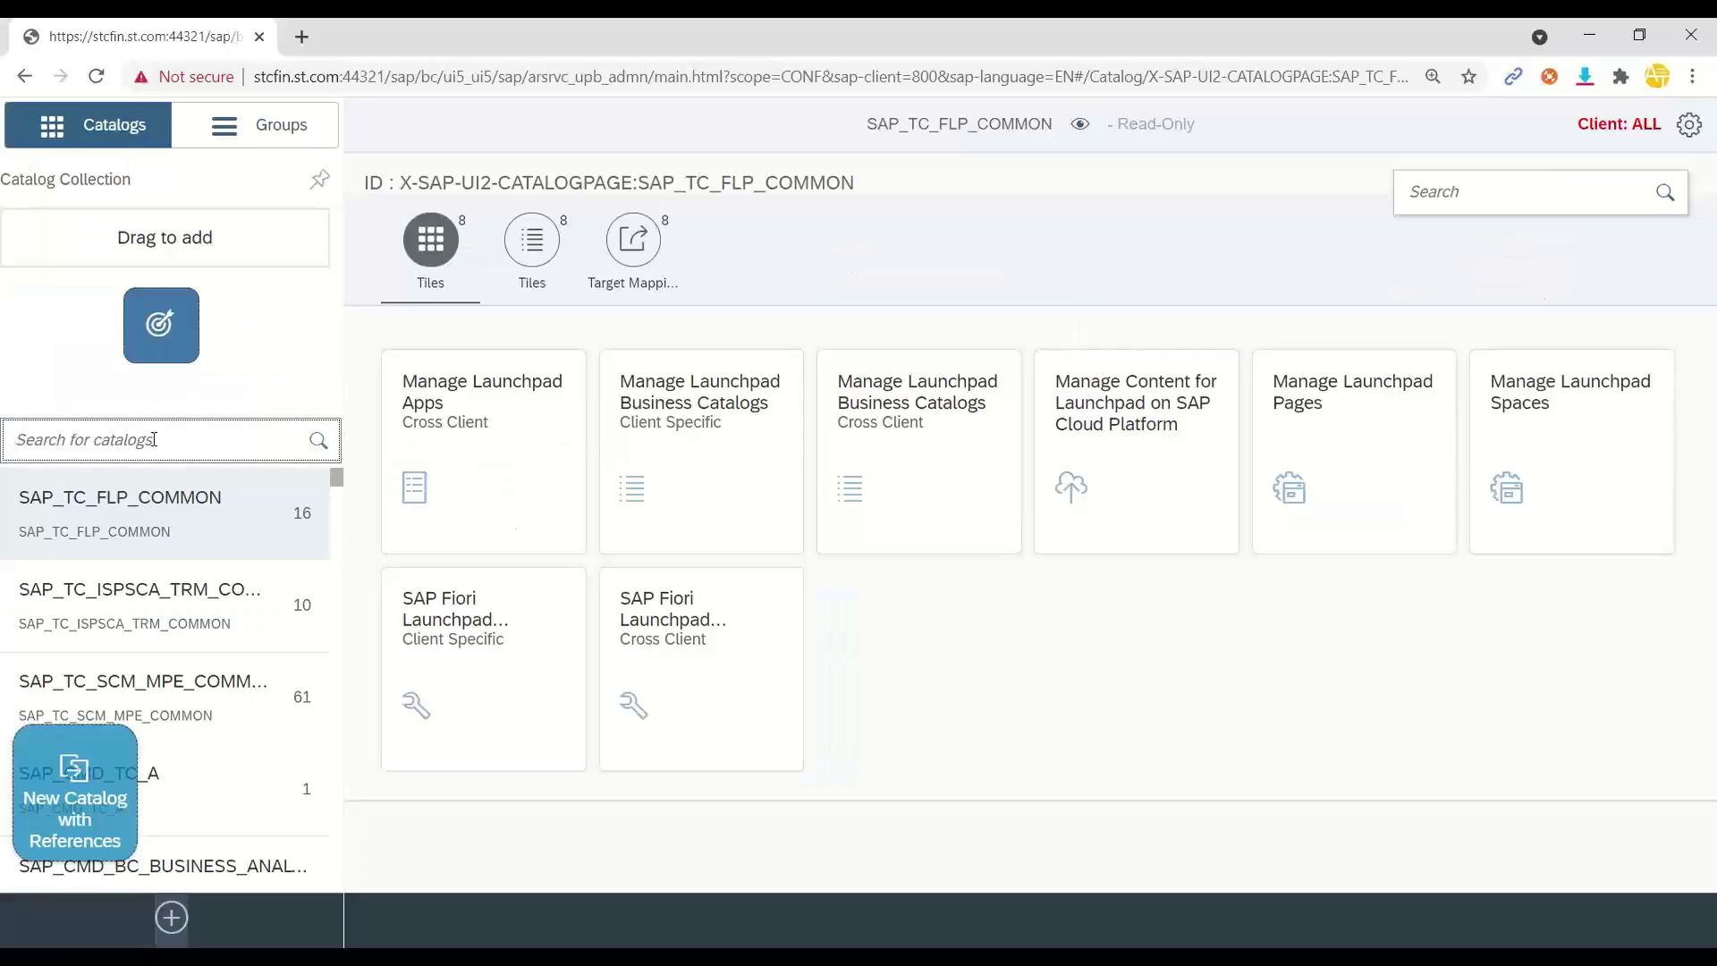
key(ctrl+v)
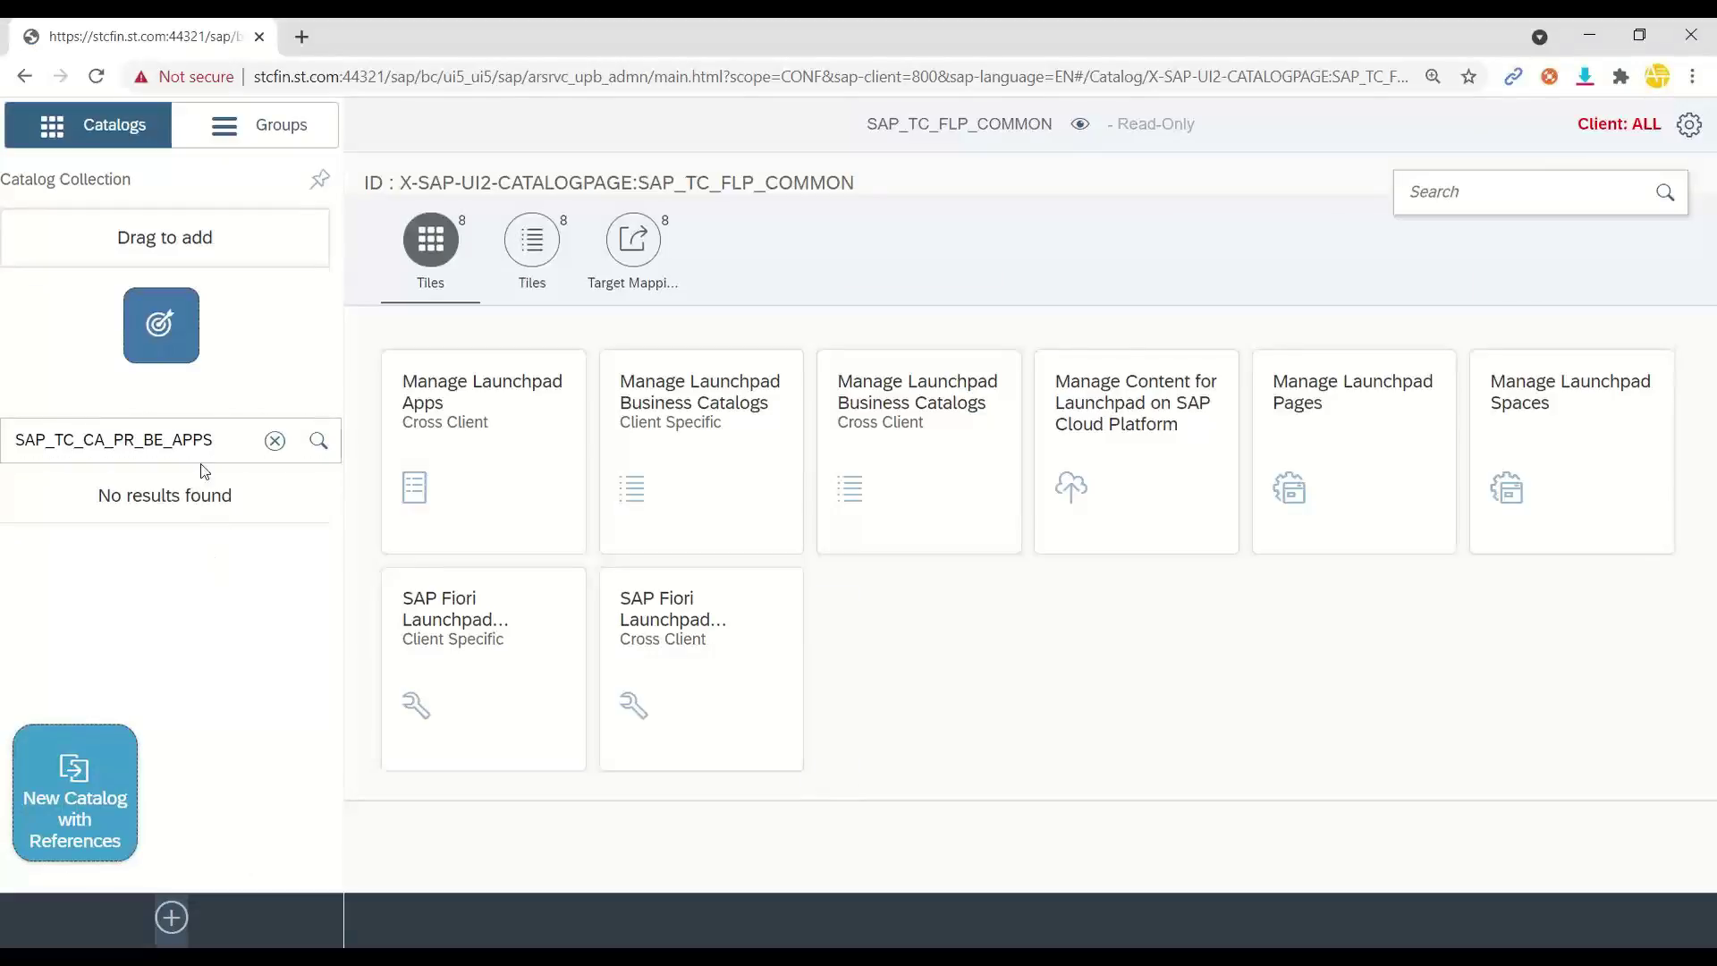
double_click(172, 439)
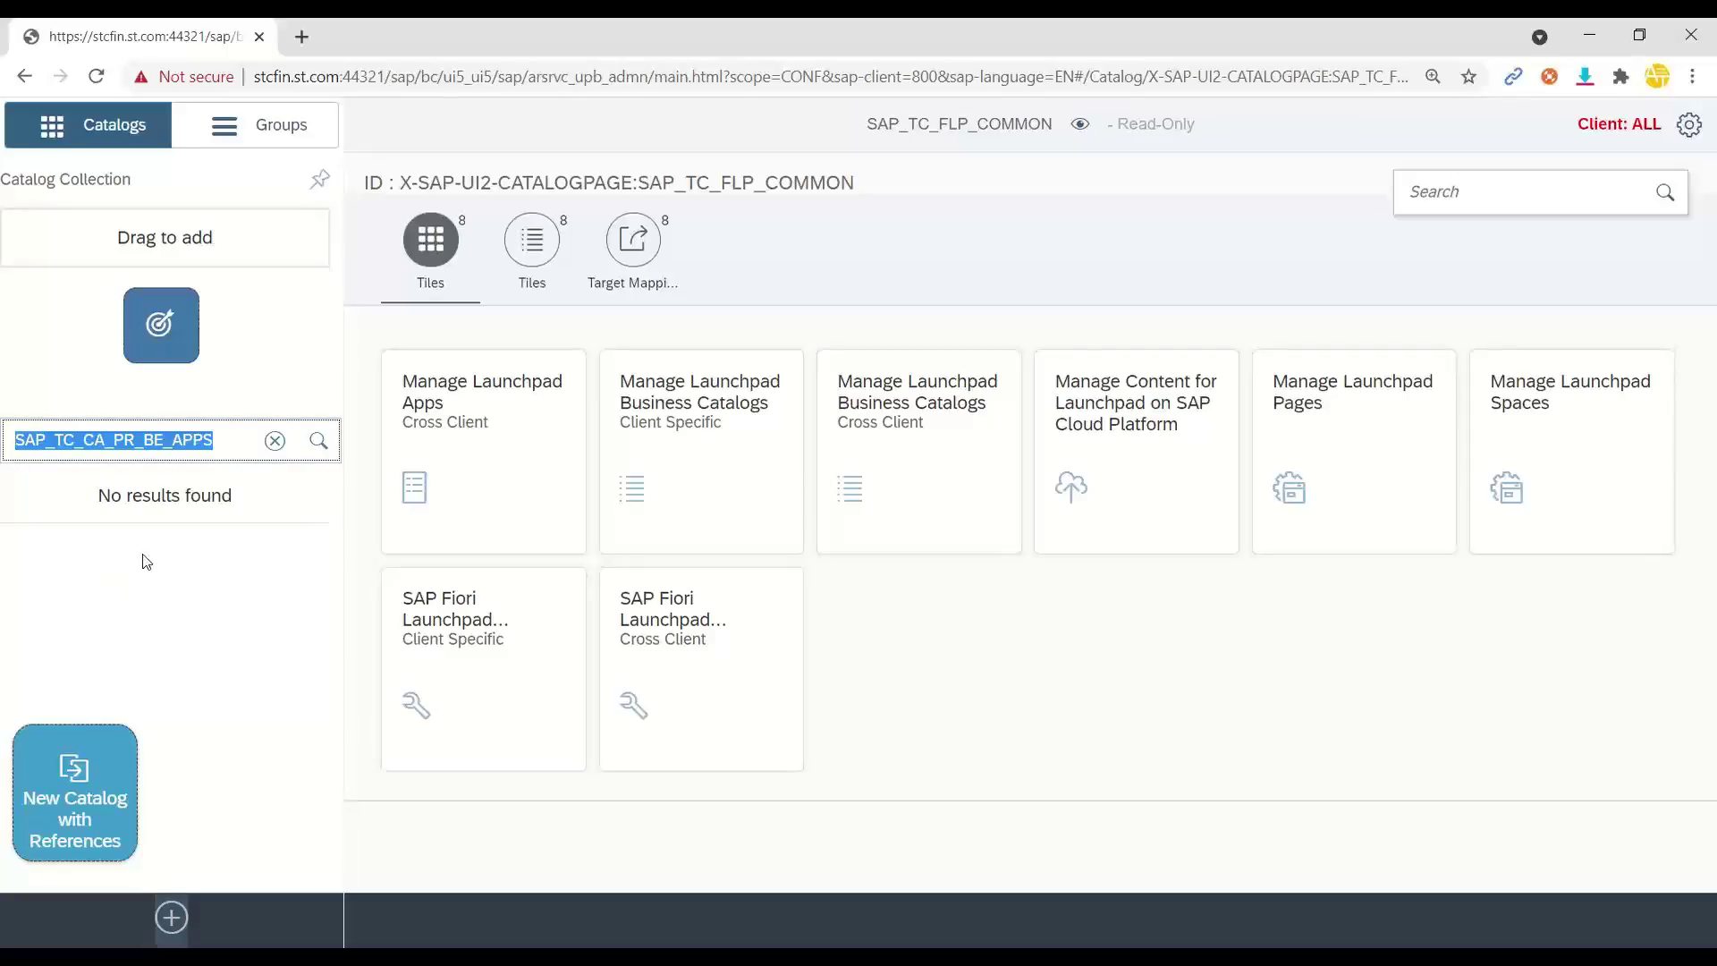
Switch back to the Fiori Apps Reference Library and copy Create Material's business catalog name SAP_CMD_BC_PR_MAINT
key(alt+Tab)
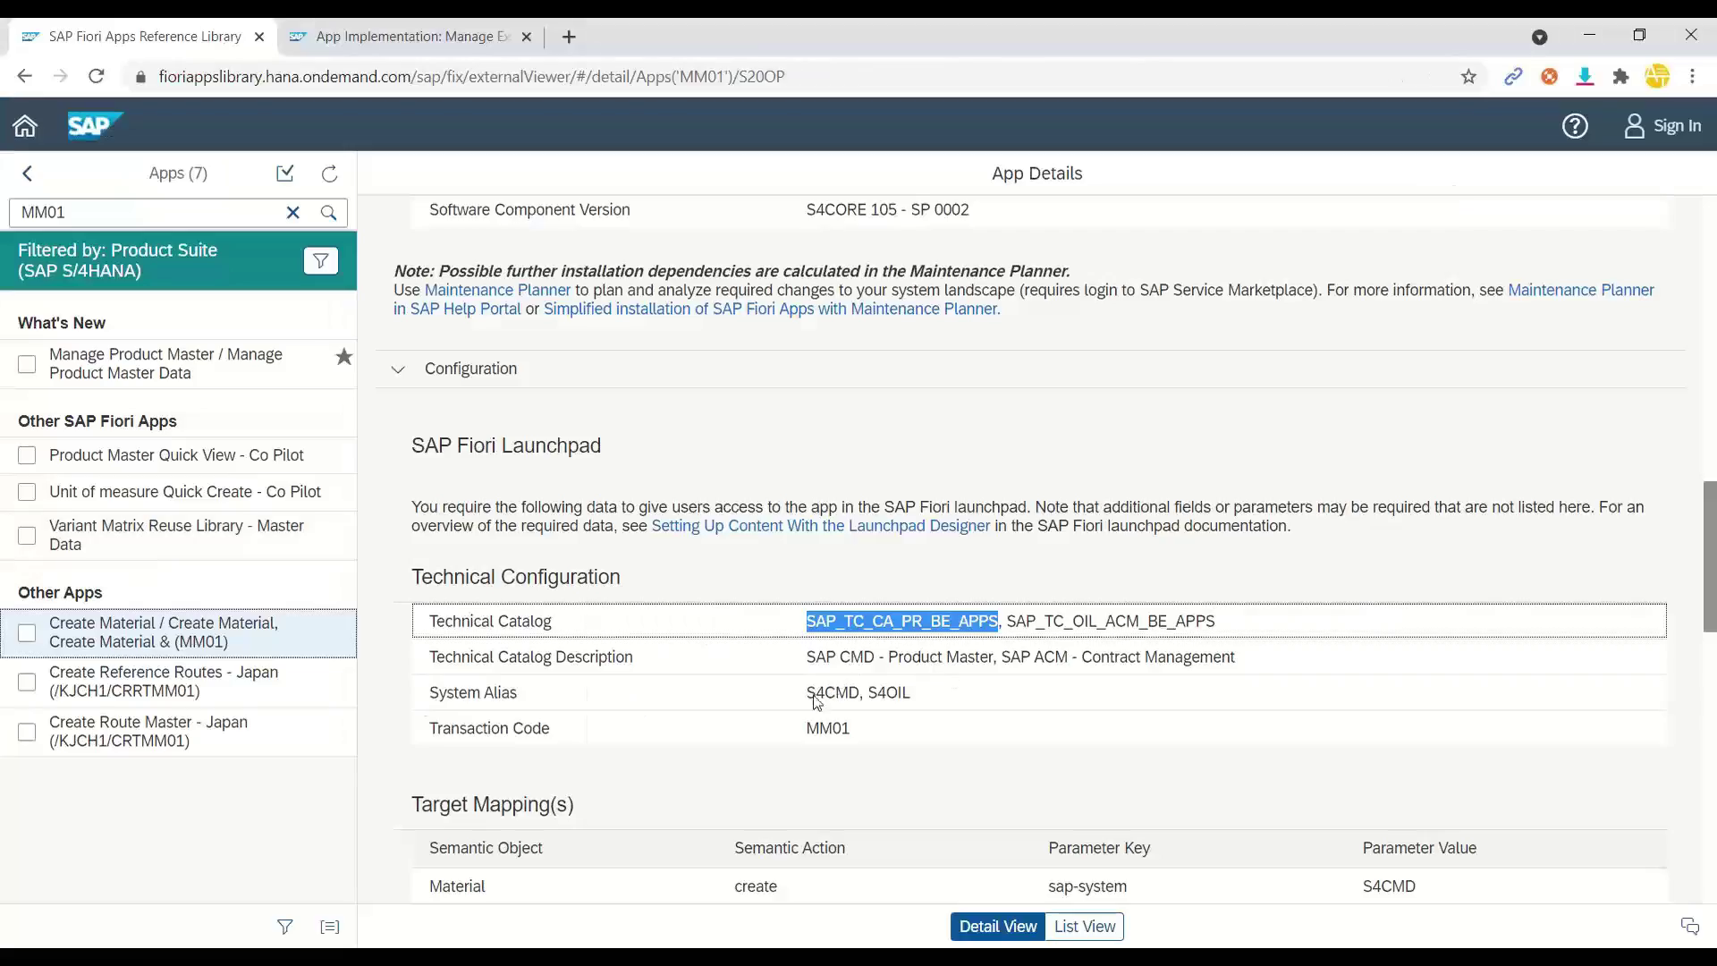
drag(436, 620, 555, 622)
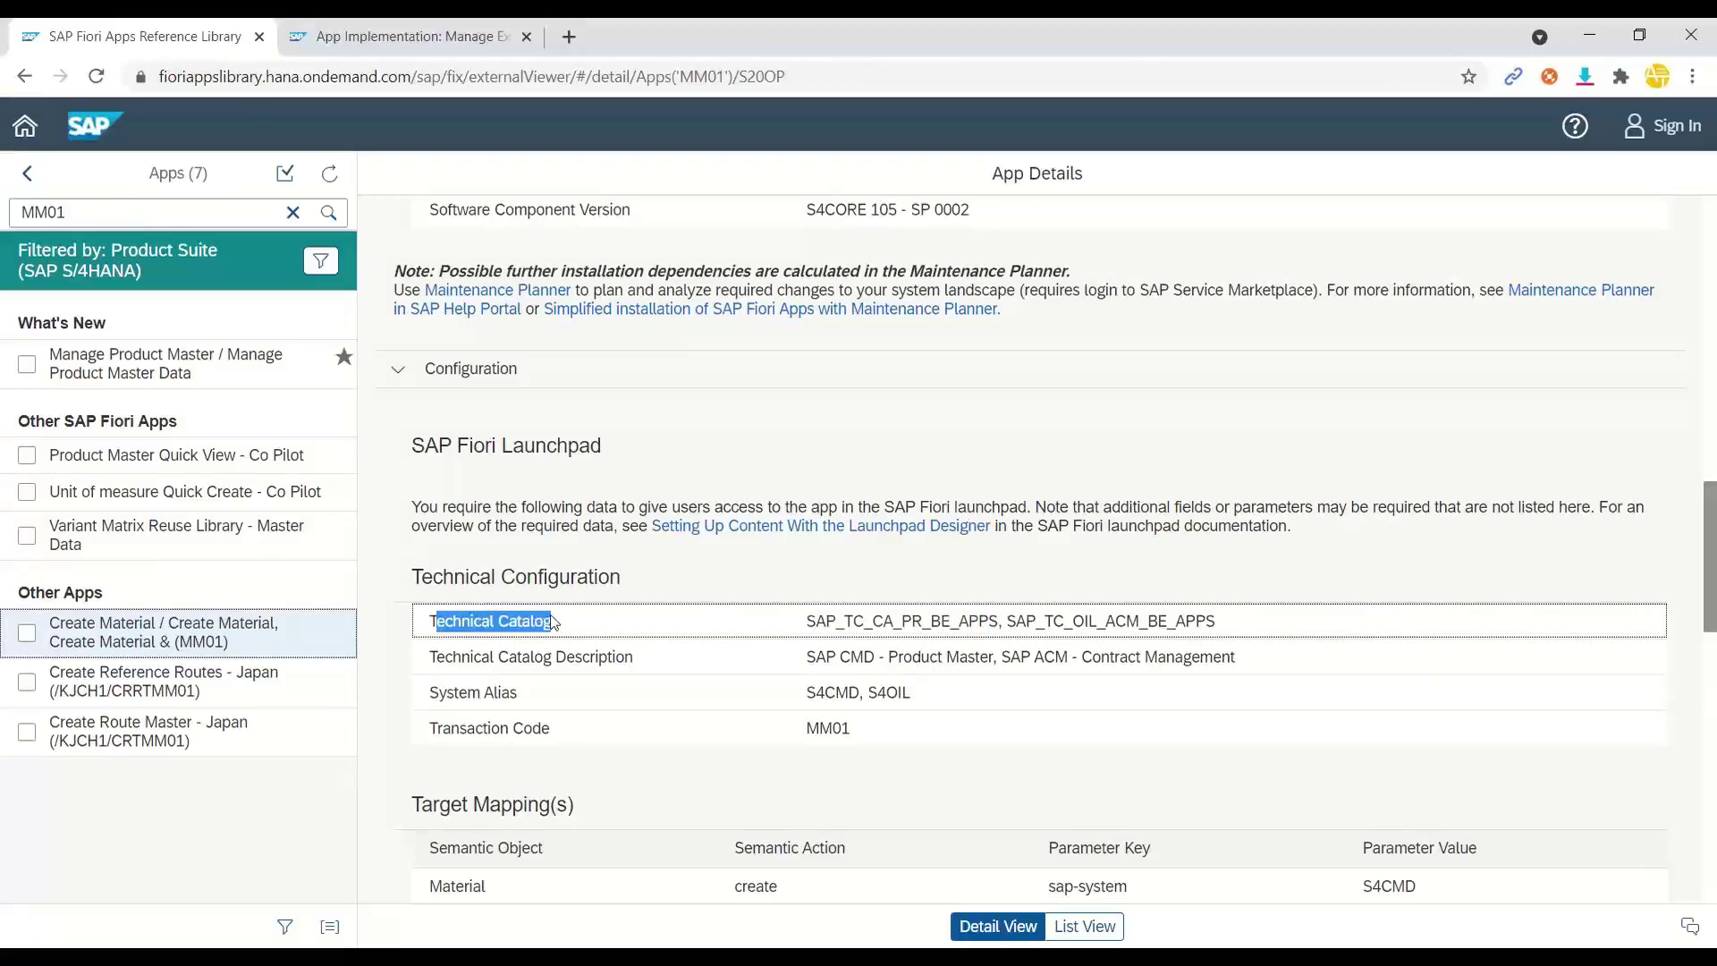
drag(931, 621, 950, 622)
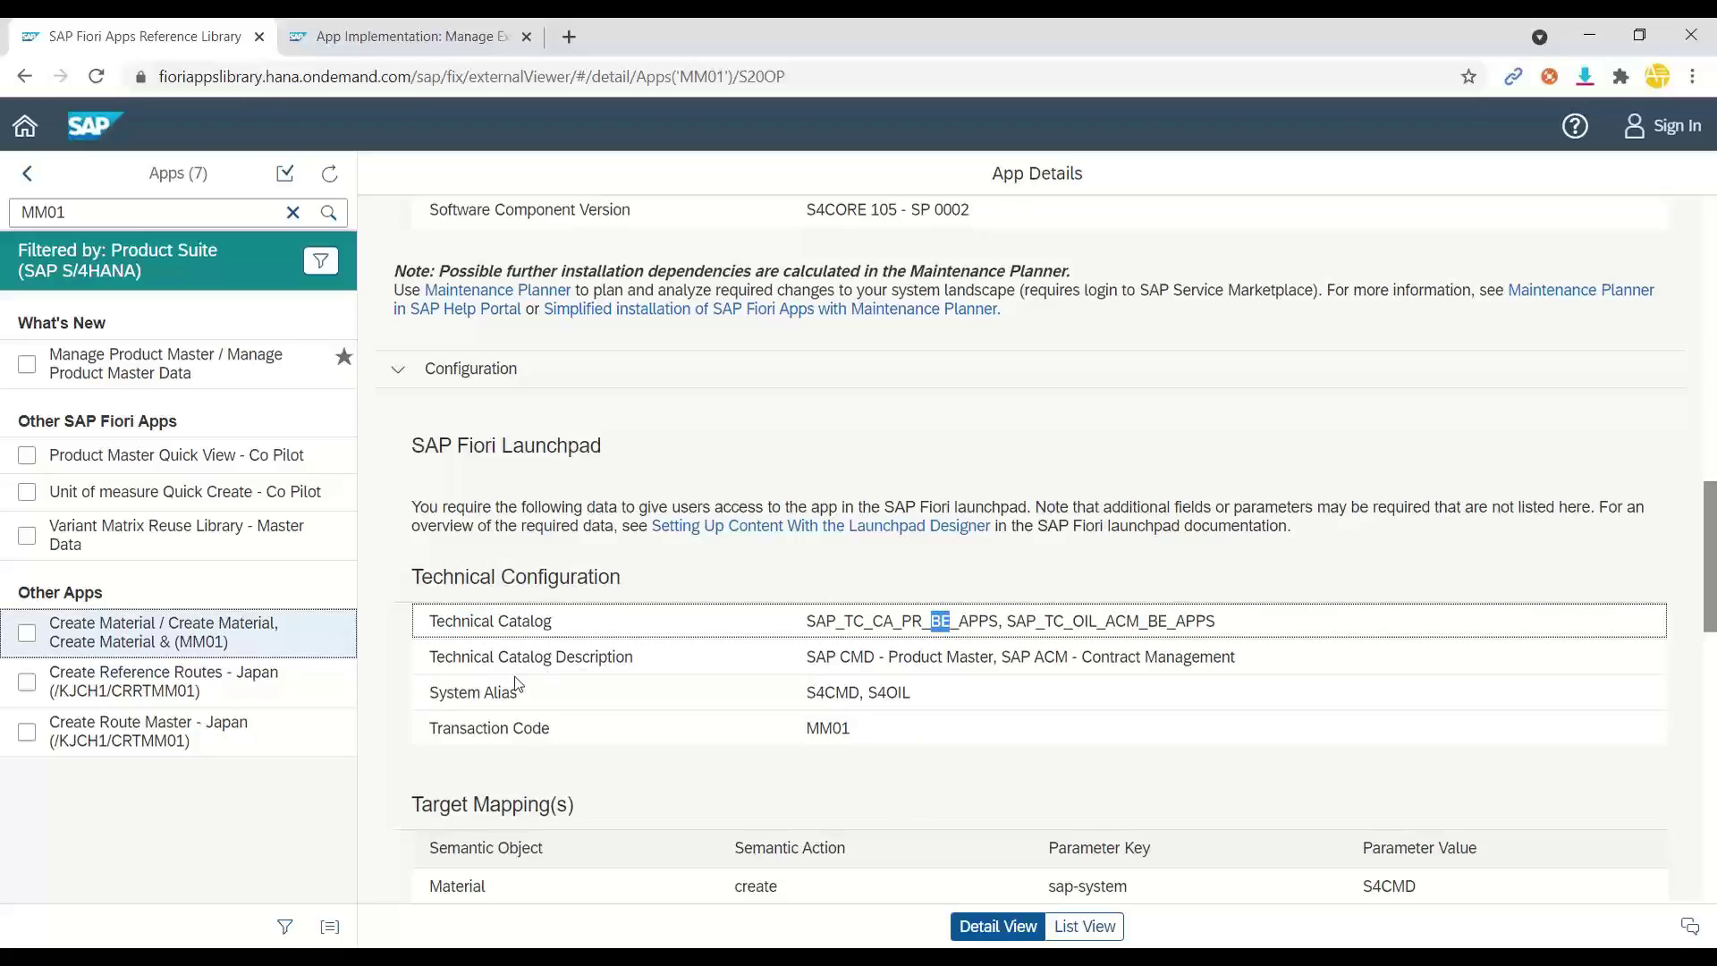
scroll(580, 733, down, 3)
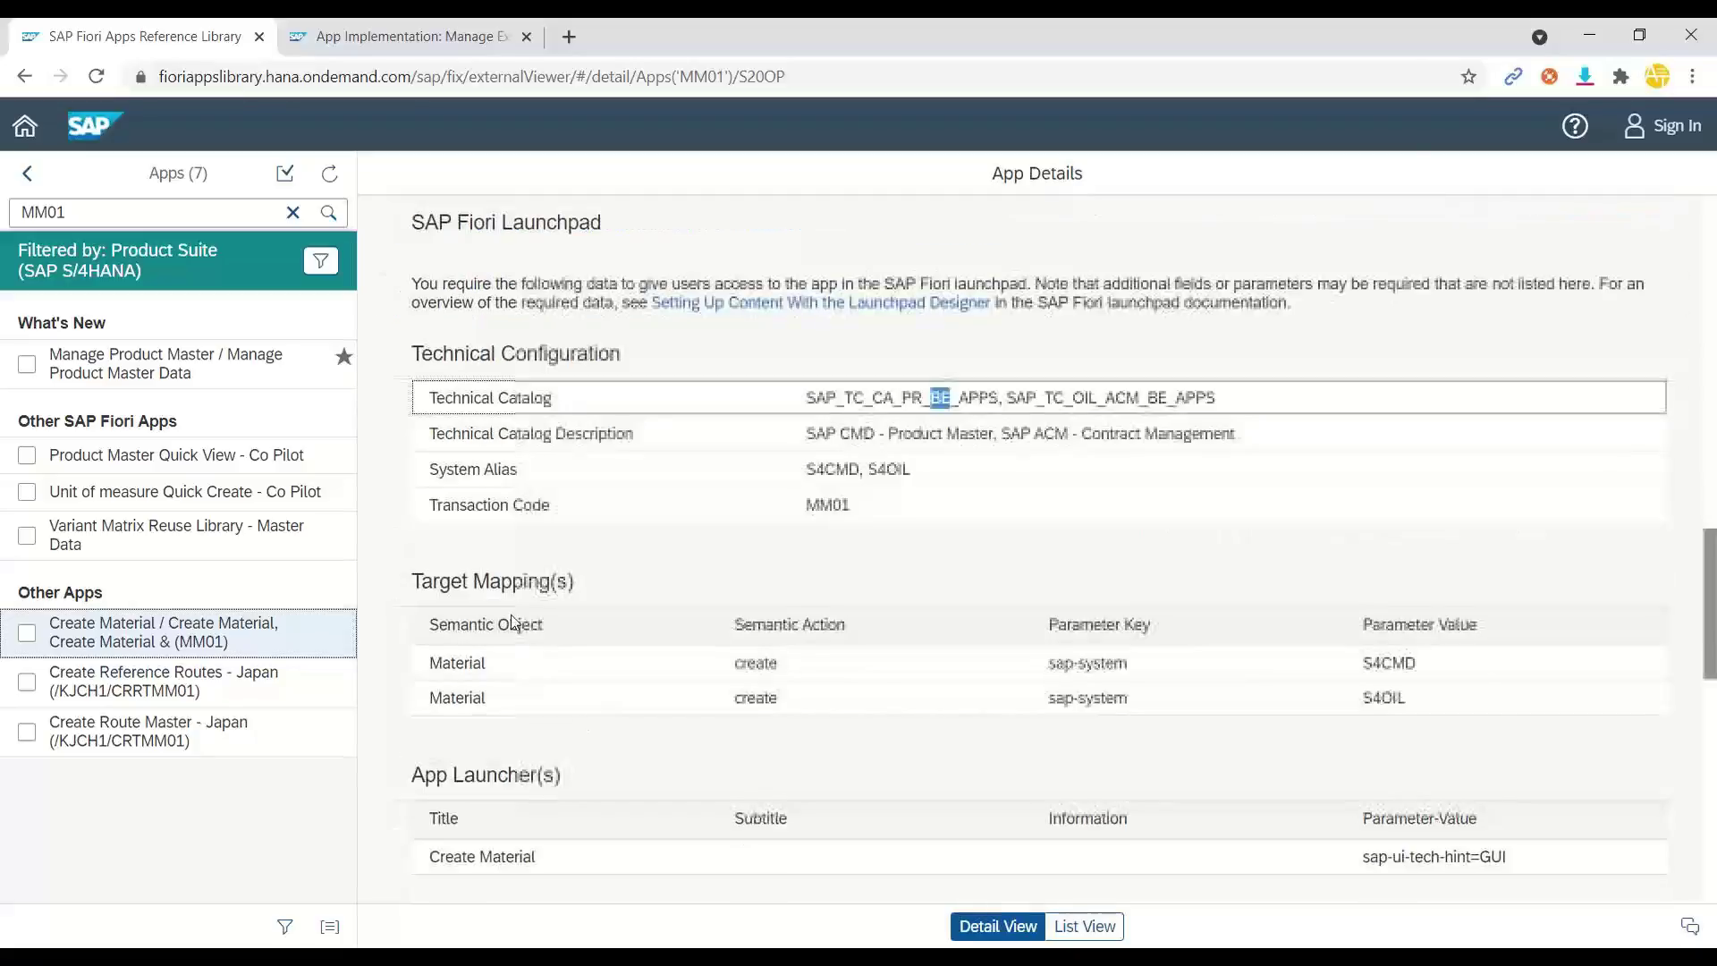
scroll(690, 647, down, 5)
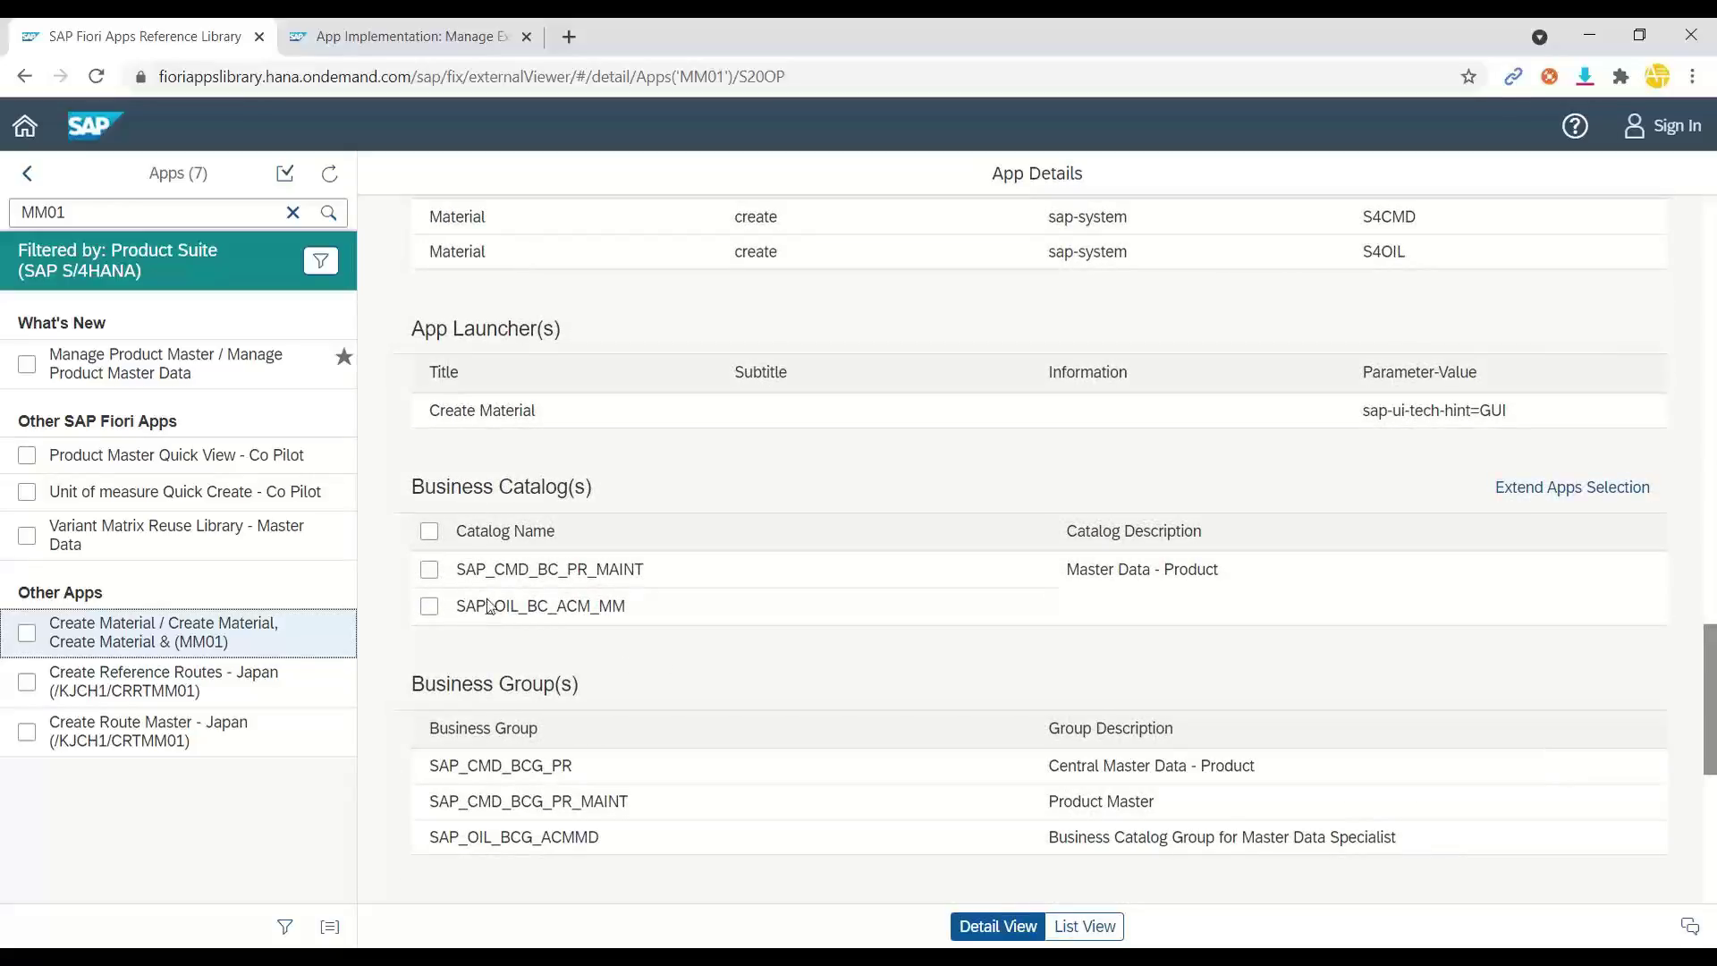
drag(458, 571, 646, 572)
key(ctrl+c)
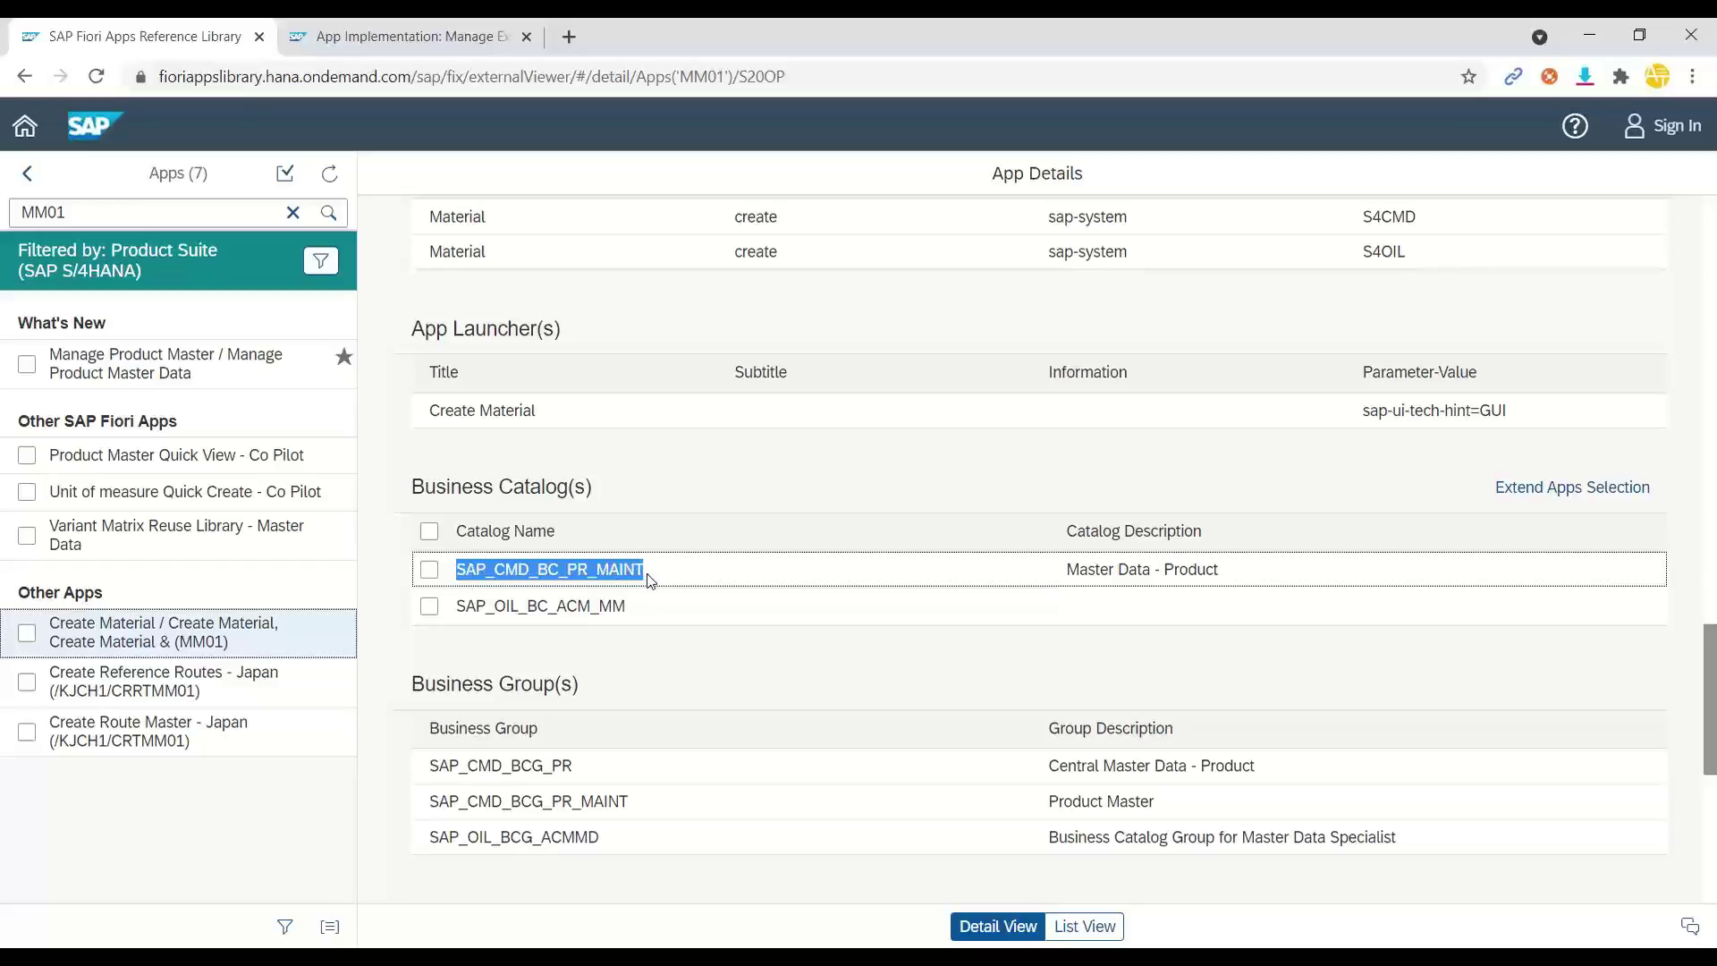
Draw a circled "TC" beside the Target Mapping(s) heading with an arrow leading to it from SAP_CMD_BC_PR_MAINT
scroll(589, 603, up, 2)
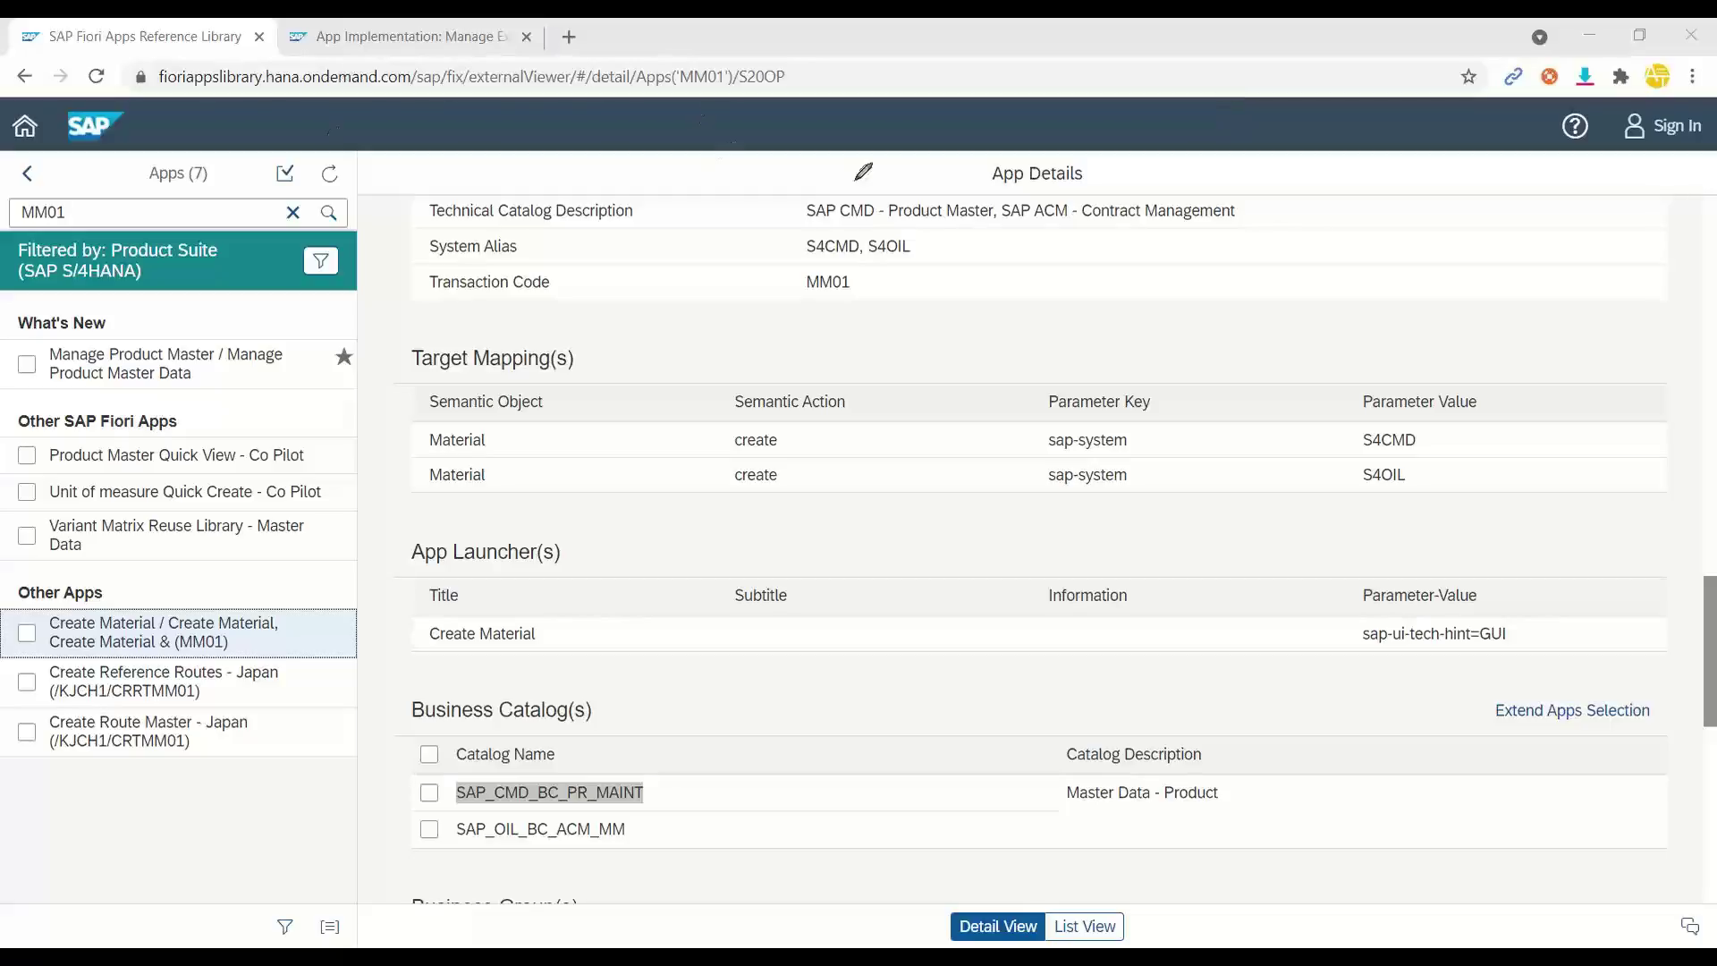
drag(635, 331, 676, 324)
mouse_move(654, 329)
mouse_down()
mouse_move(655, 367)
mouse_move(705, 360)
mouse_up()
drag(641, 299, 655, 297)
mouse_move(706, 416)
mouse_down()
mouse_move(691, 405)
mouse_move(682, 429)
mouse_move(742, 662)
mouse_move(684, 774)
mouse_up()
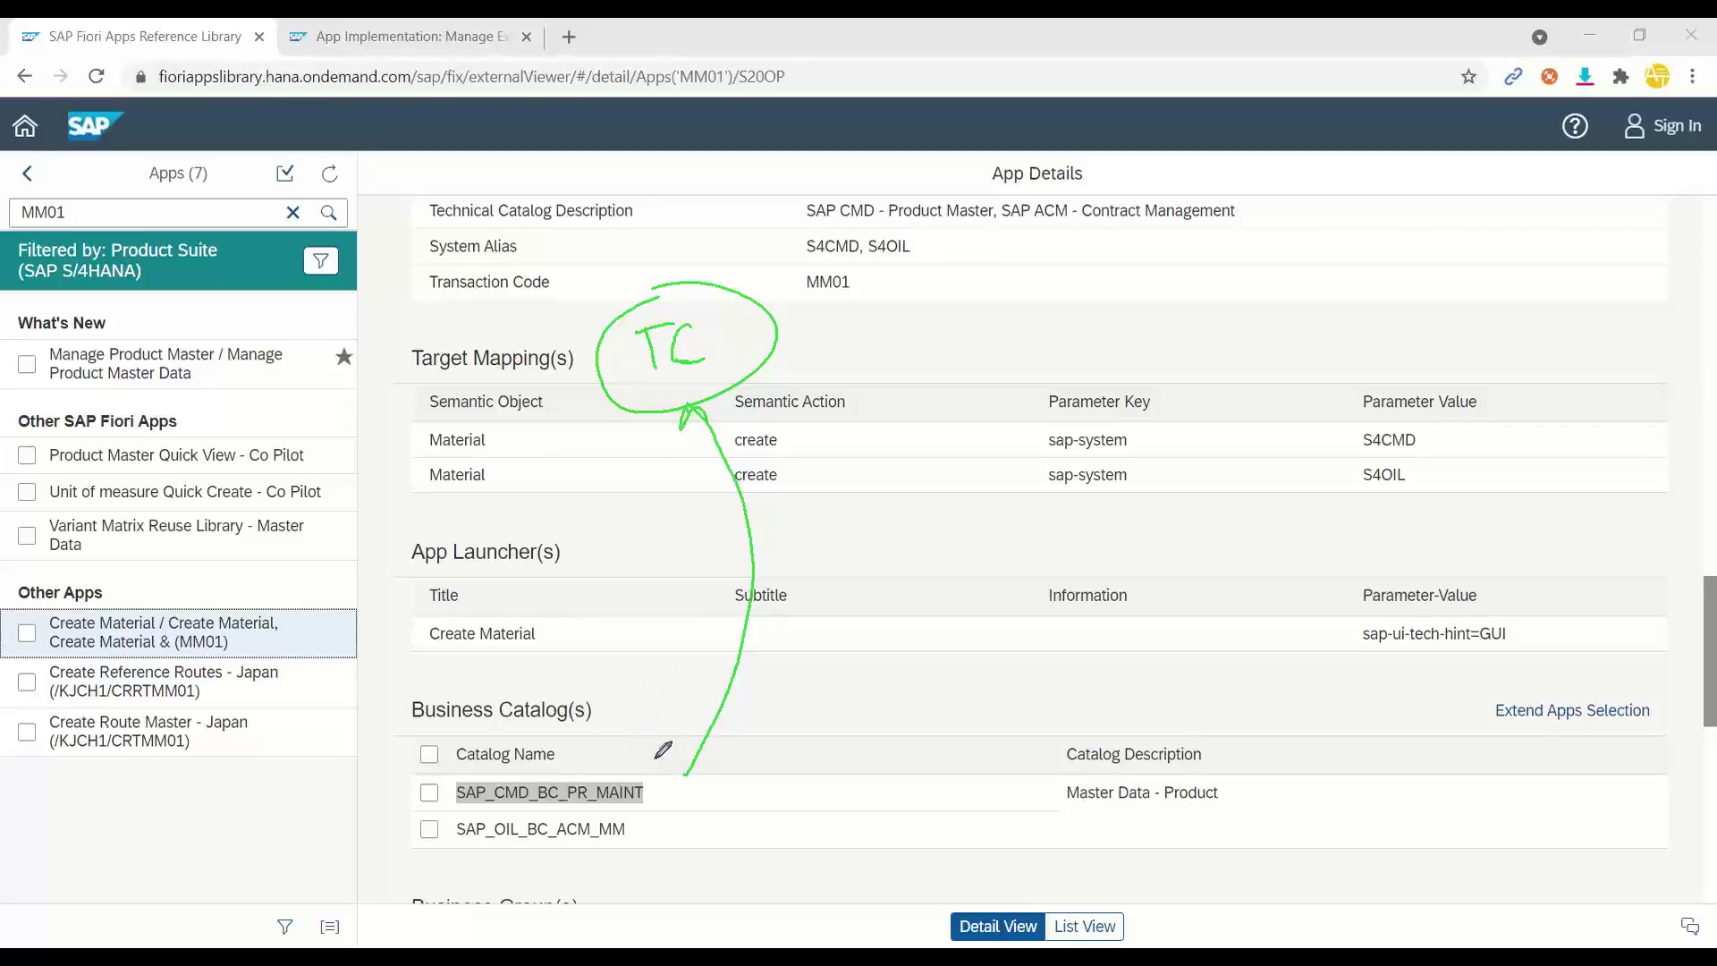
Circle SAP_CMD_BC_PR_MAINT, label its arrow "ref", point a circled "BCG" to it, and erase all annotations
mouse_move(589, 750)
mouse_down()
mouse_move(477, 824)
mouse_move(581, 741)
mouse_up()
drag(712, 760, 776, 722)
click(808, 736)
drag(658, 833, 771, 860)
drag(785, 814, 816, 854)
mouse_move(864, 801)
mouse_down()
mouse_move(851, 797)
mouse_move(868, 841)
mouse_move(863, 774)
mouse_up()
click(869, 784)
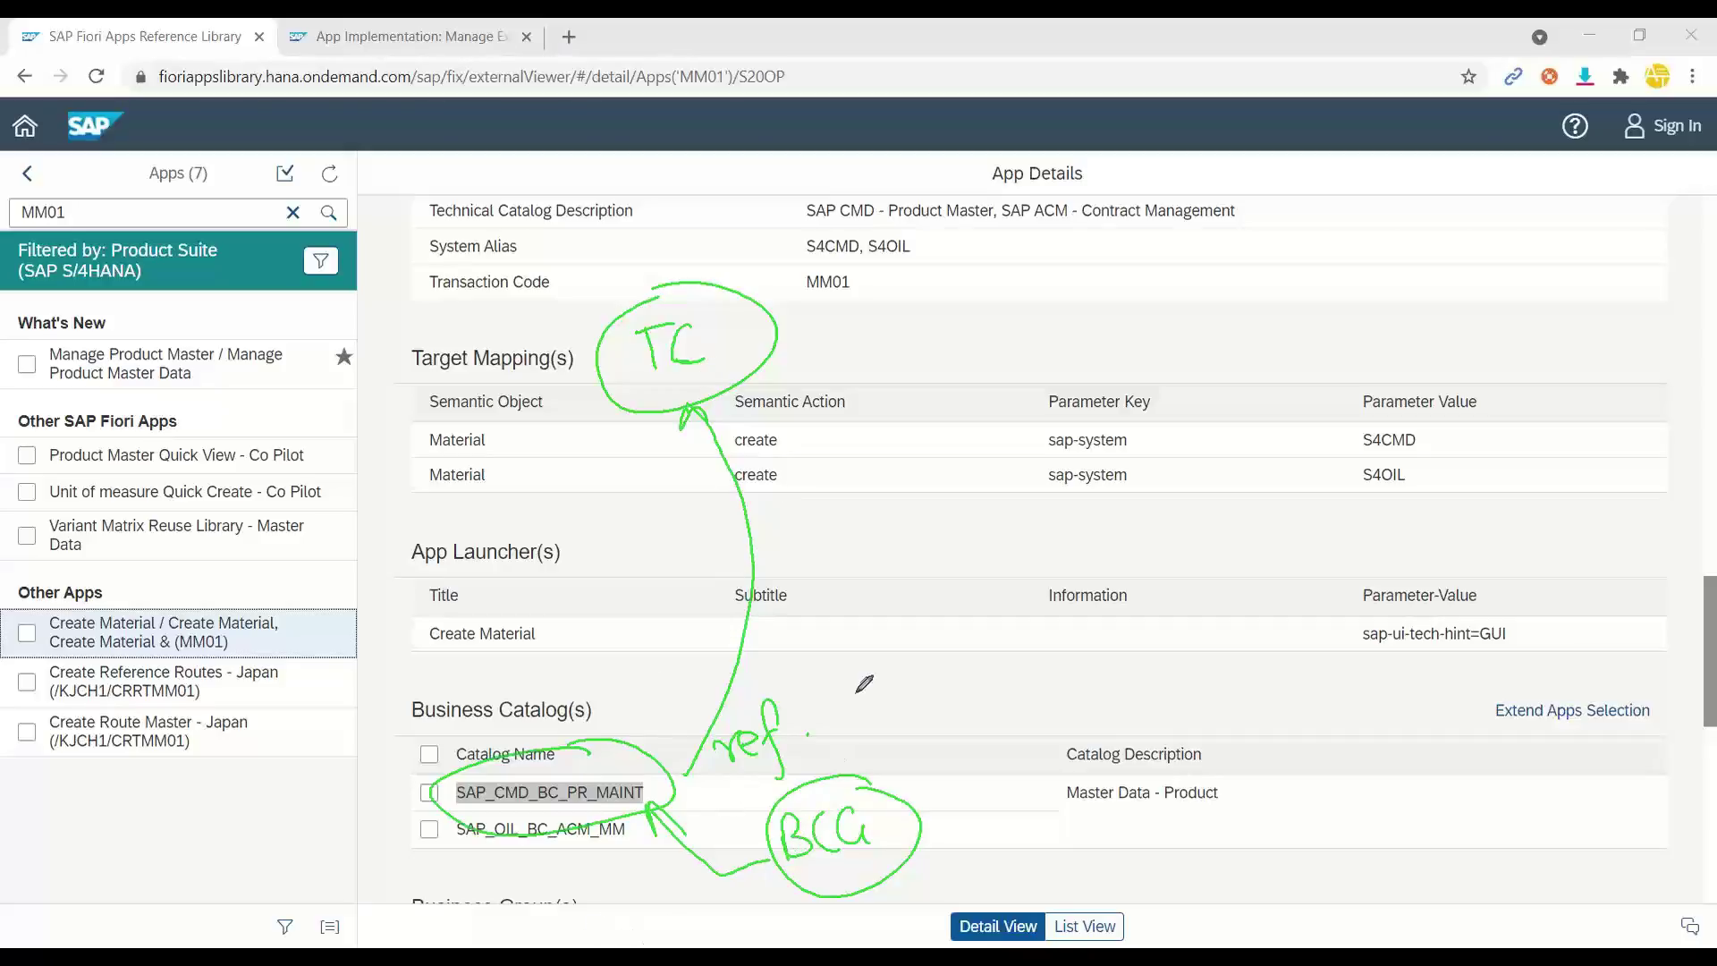
key(Escape)
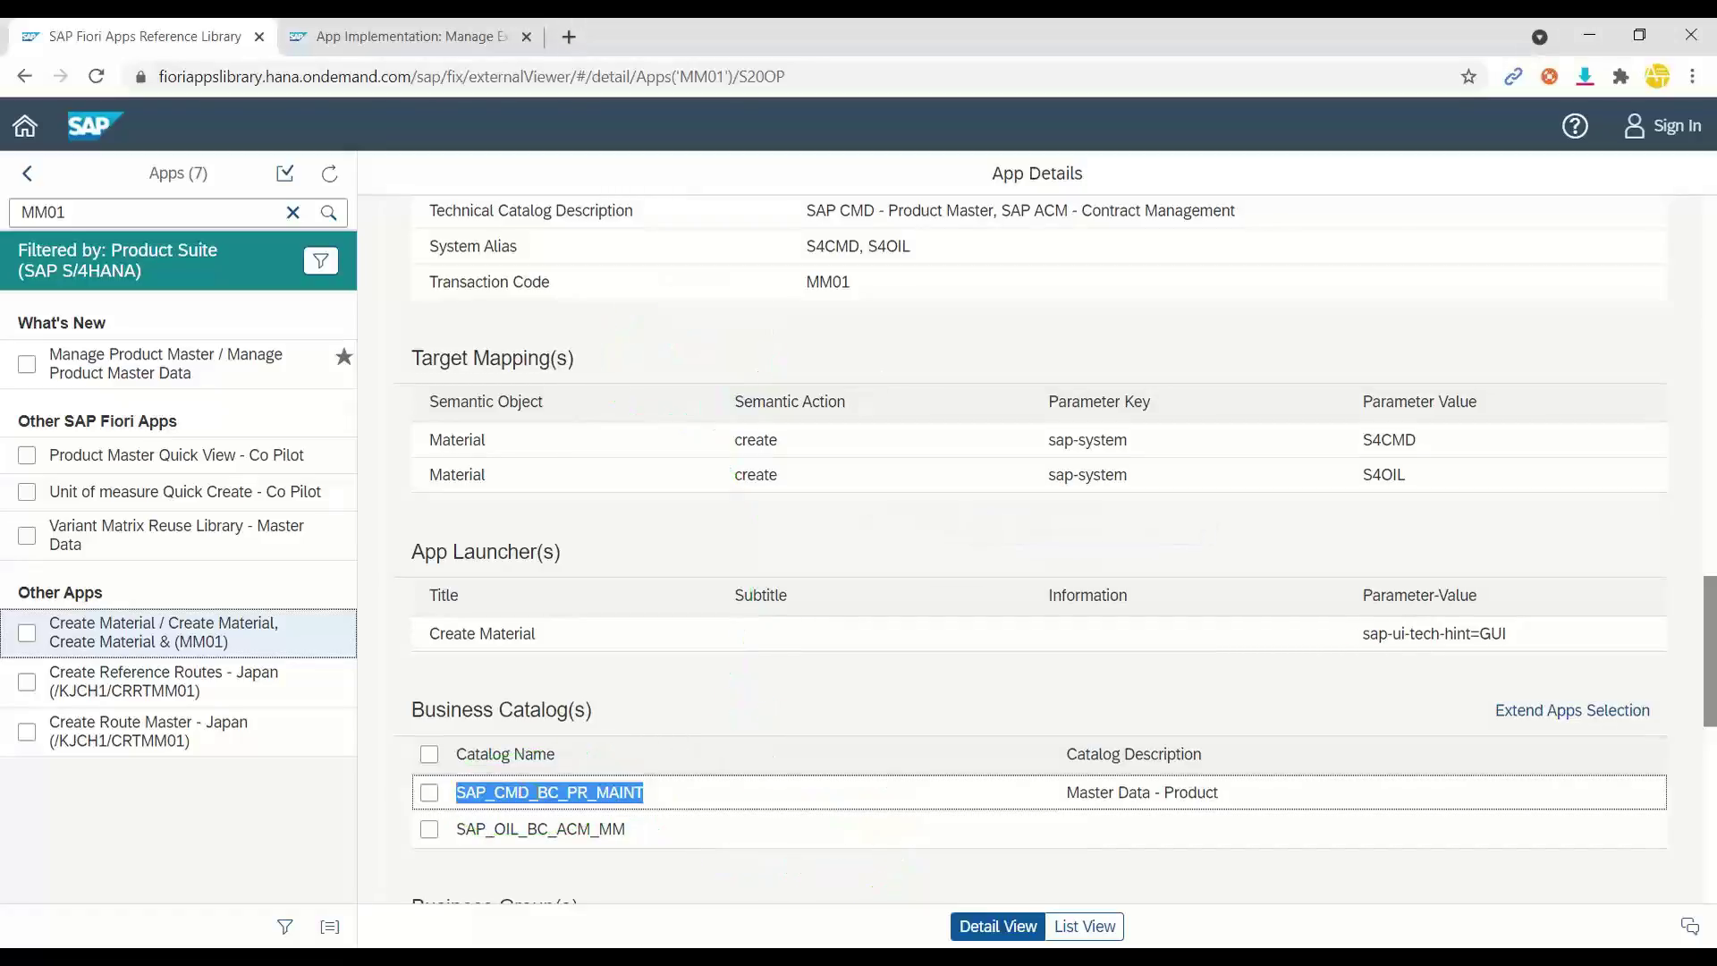
Switch to the launchpad designer, search the catalogs for SAP_CMD_BC_PR_MAINT, and open the Master Data - Product catalog
key(alt+Tab)
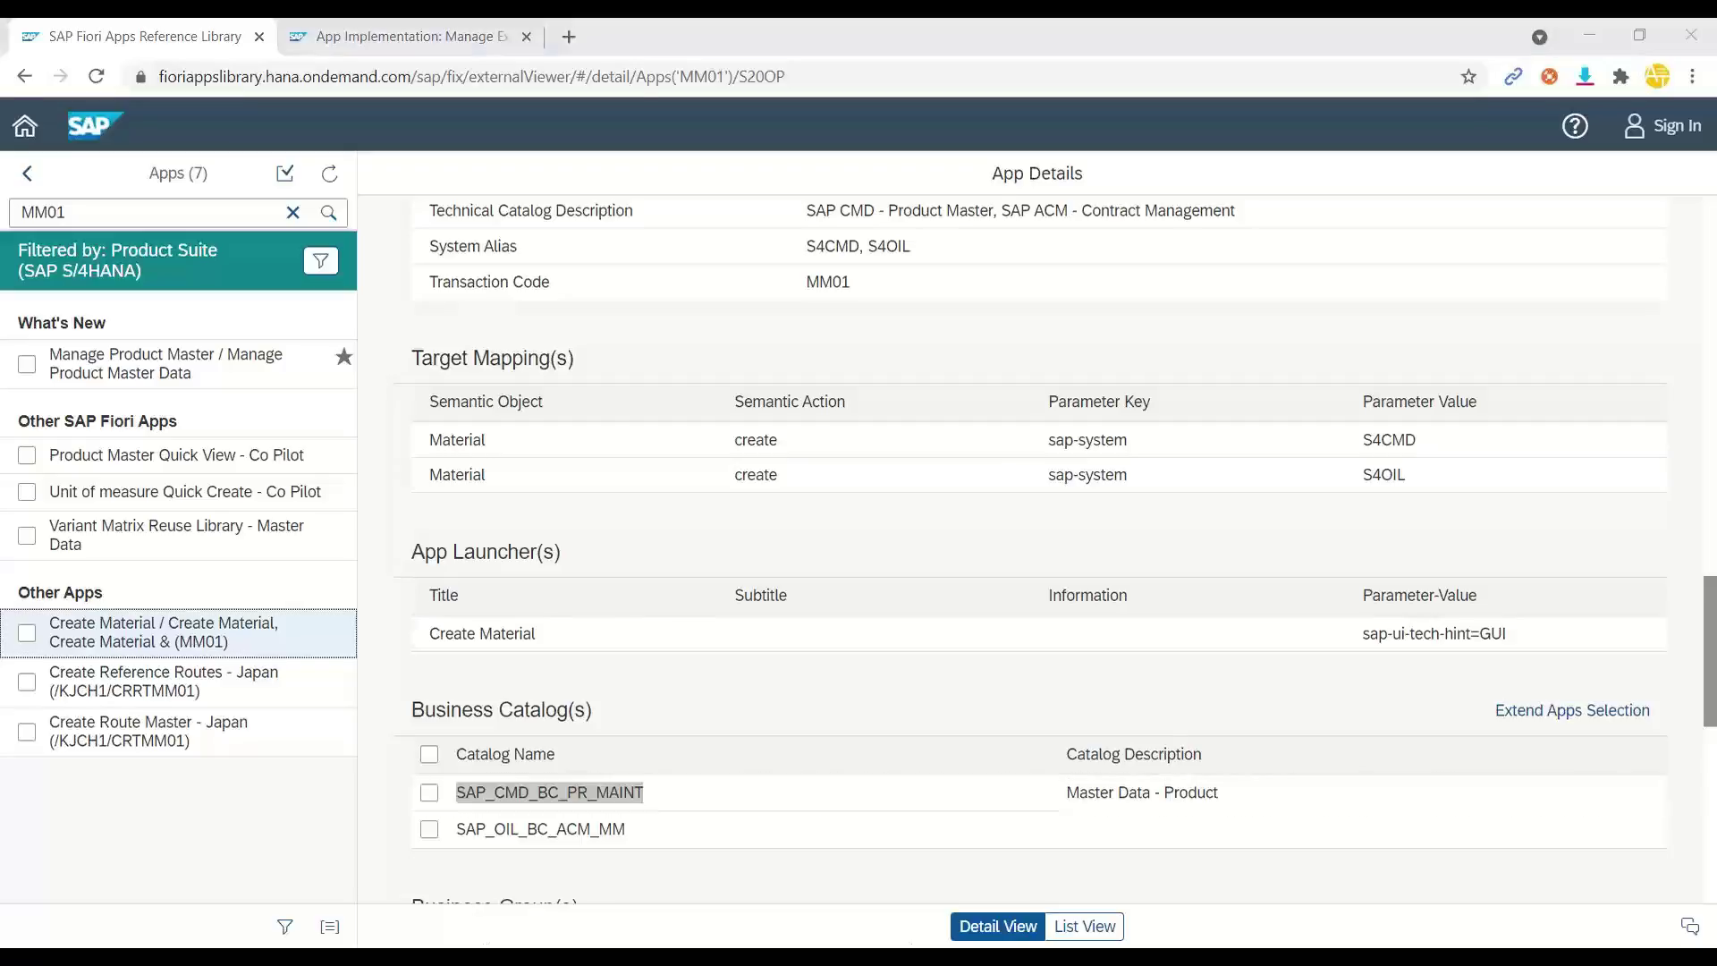
click(234, 454)
drag(218, 438, 3, 442)
key(ctrl+v)
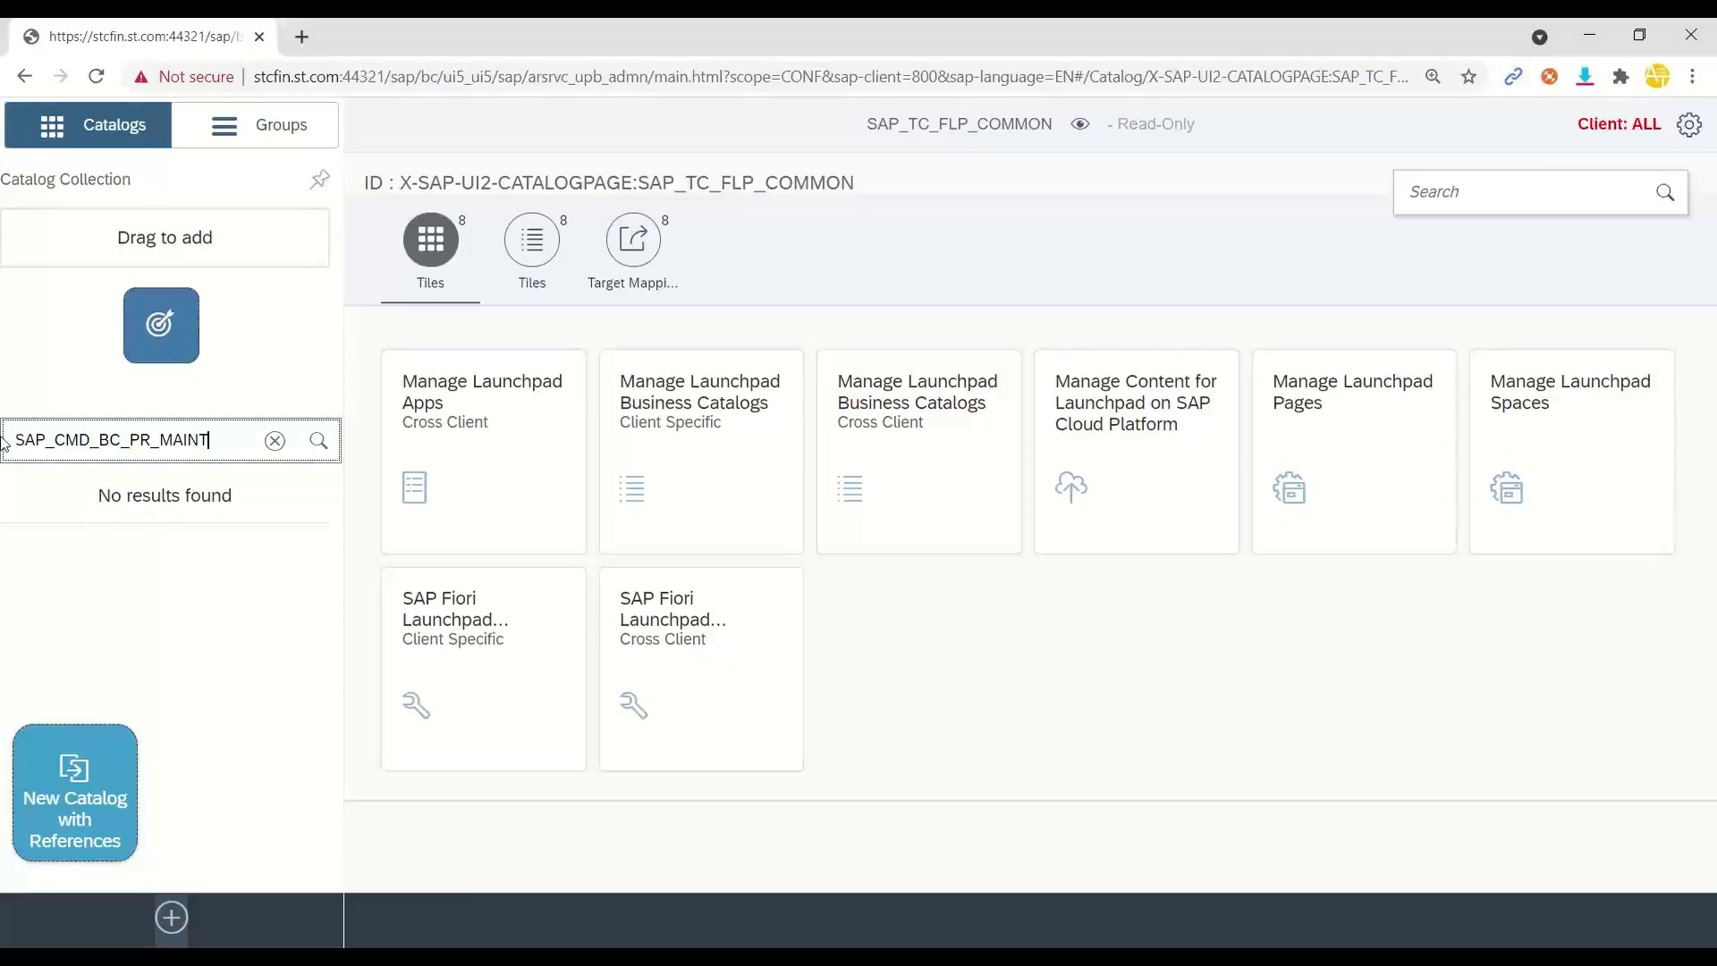
click(150, 549)
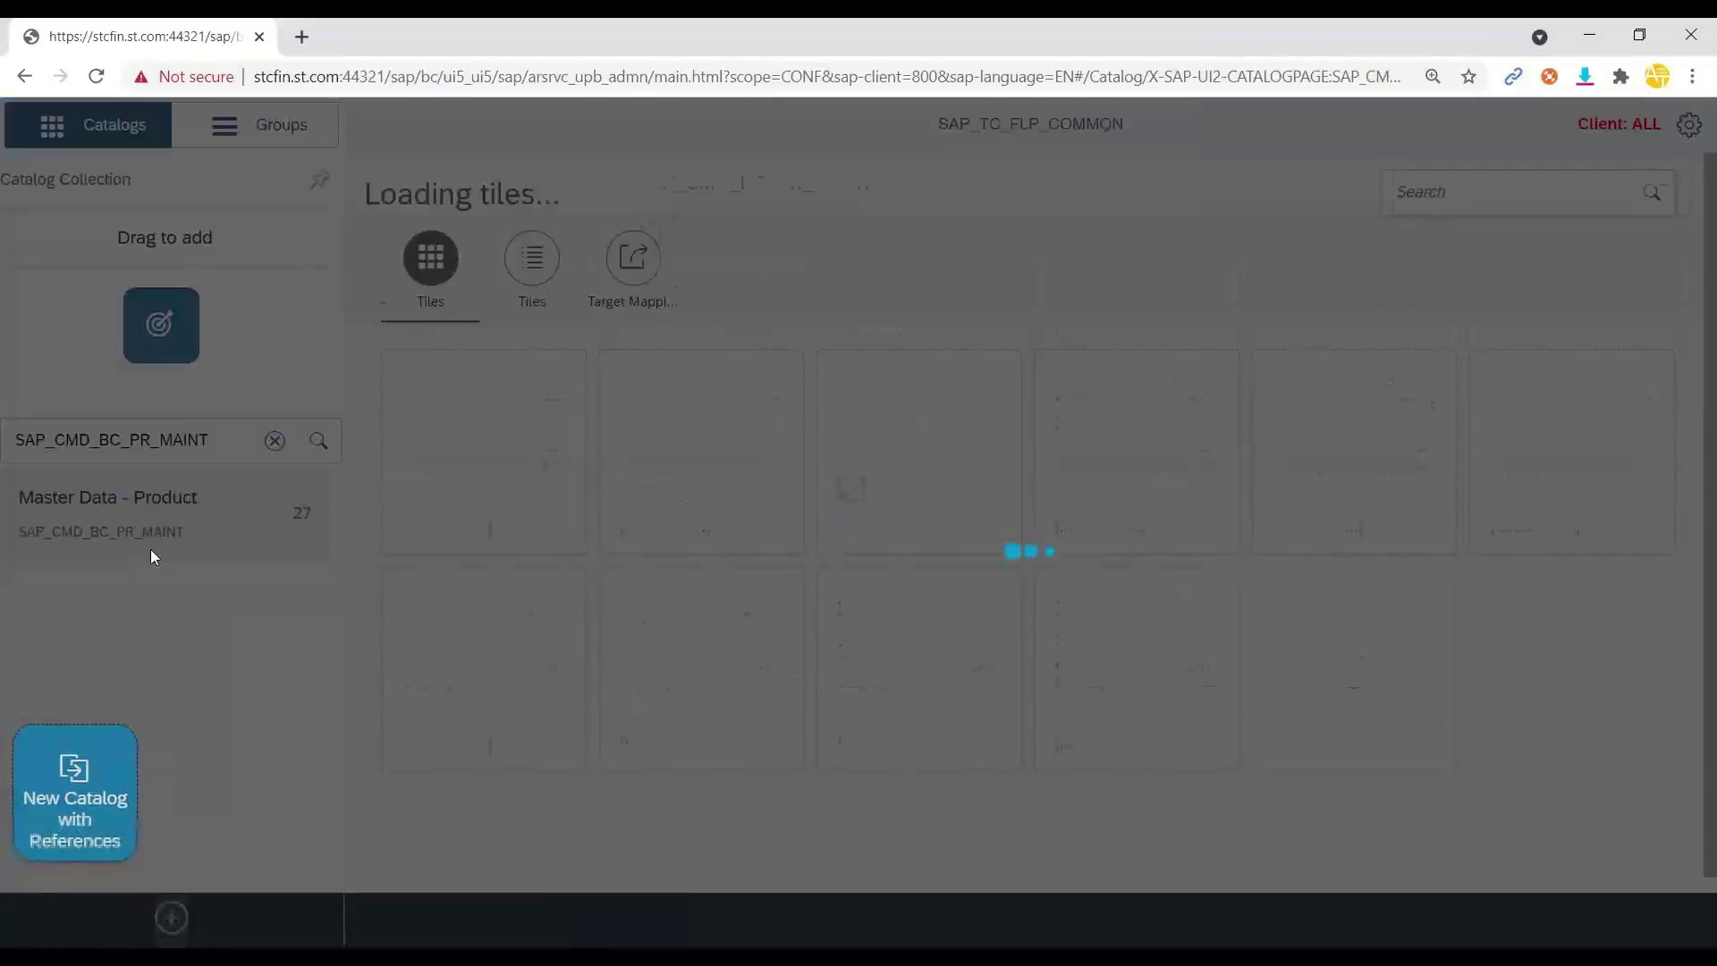